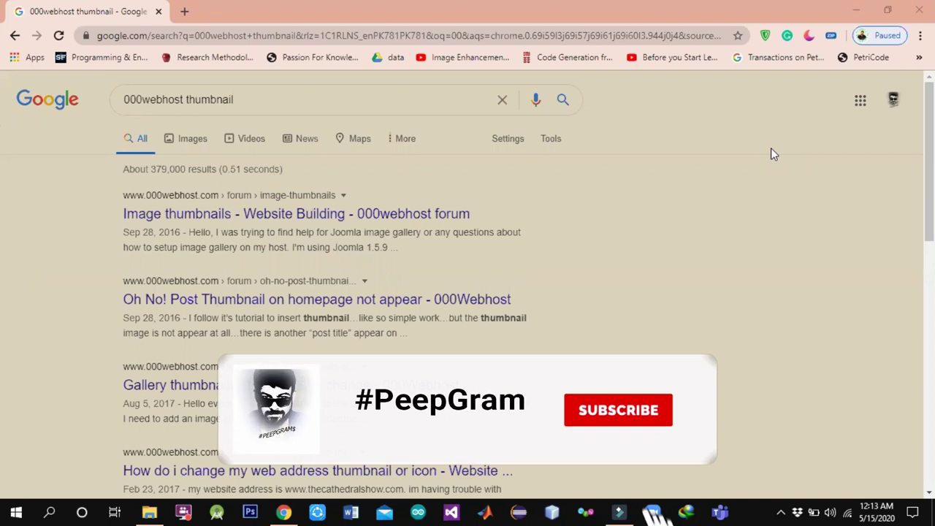
- Search Google for '000webhost login' and open the Login - 000Webhost result
left_click(353, 34)
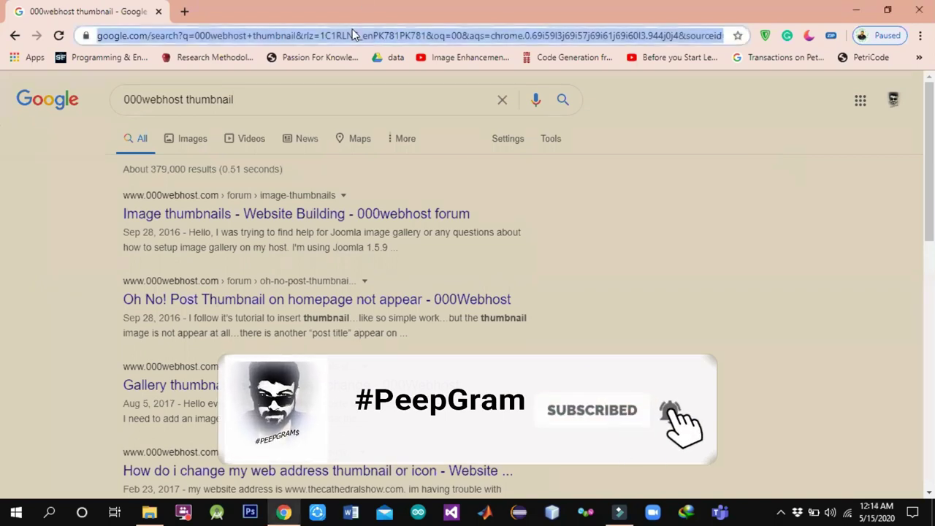
type("000")
key("Return")
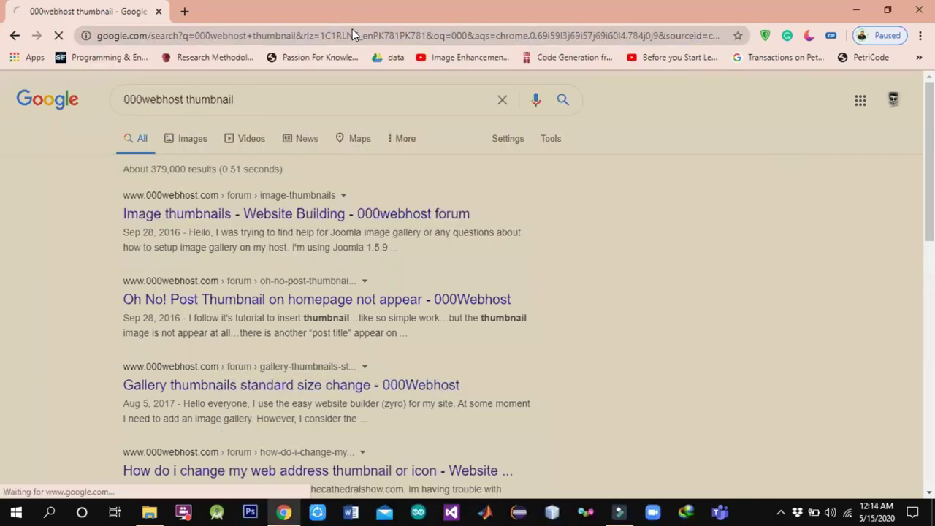
left_click(349, 34)
type("000")
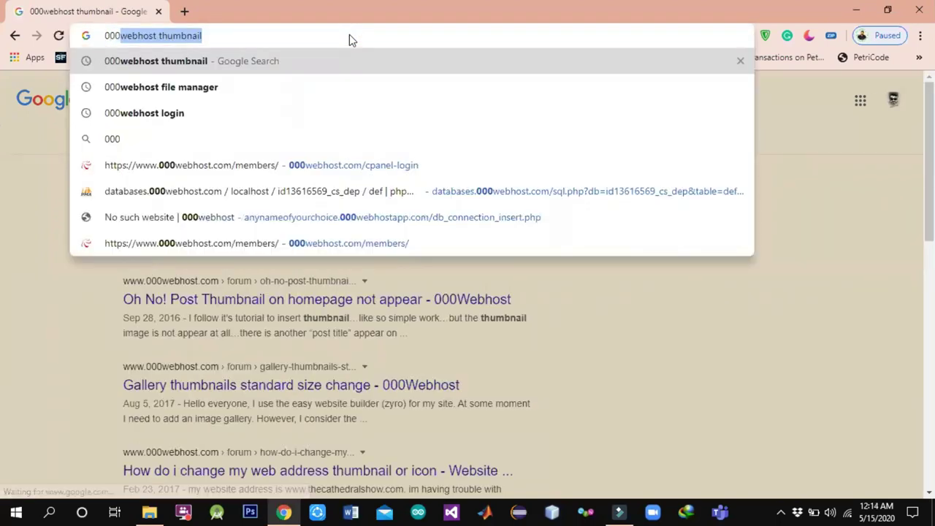
key("Down")
key("Down")
key("Return")
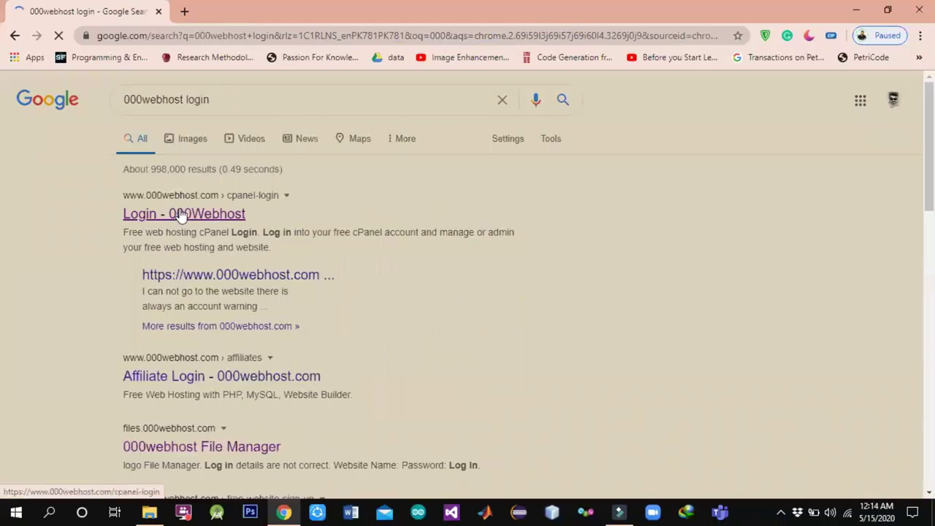
left_click(181, 214)
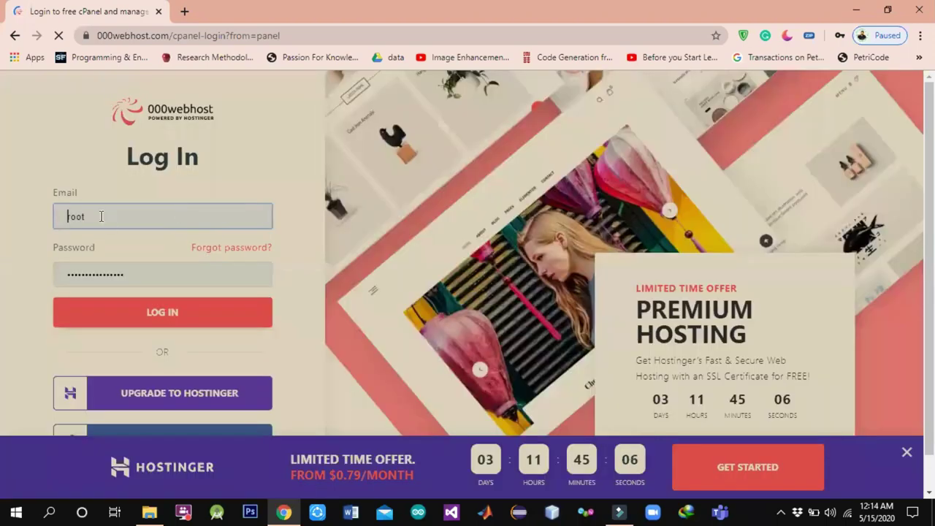
- Sign in to 000webhost using the saved account from Chrome's autofill
left_click(57, 216)
double_click(57, 217)
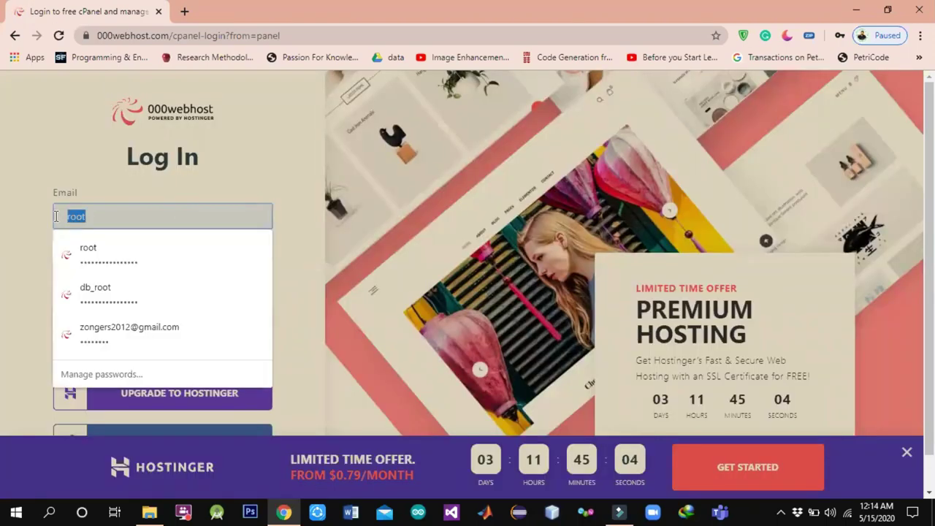
left_click(111, 335)
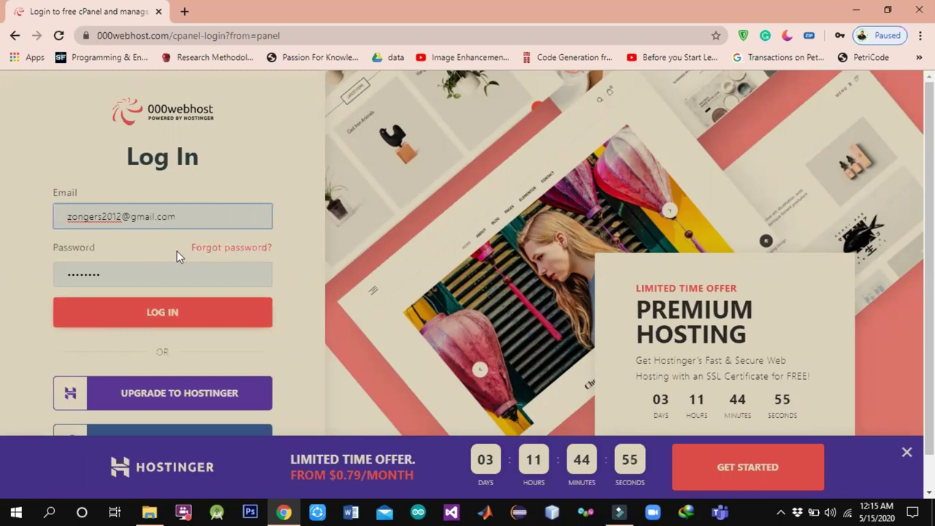
left_click(188, 320)
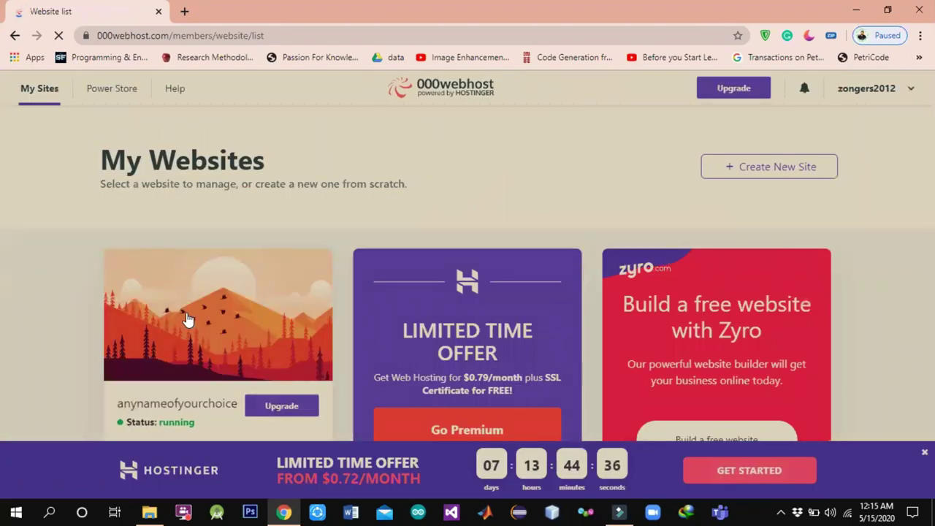
- Dismiss the offer popups, open the live site in a new tab, and manage anynameofyourchoice
left_click(924, 453)
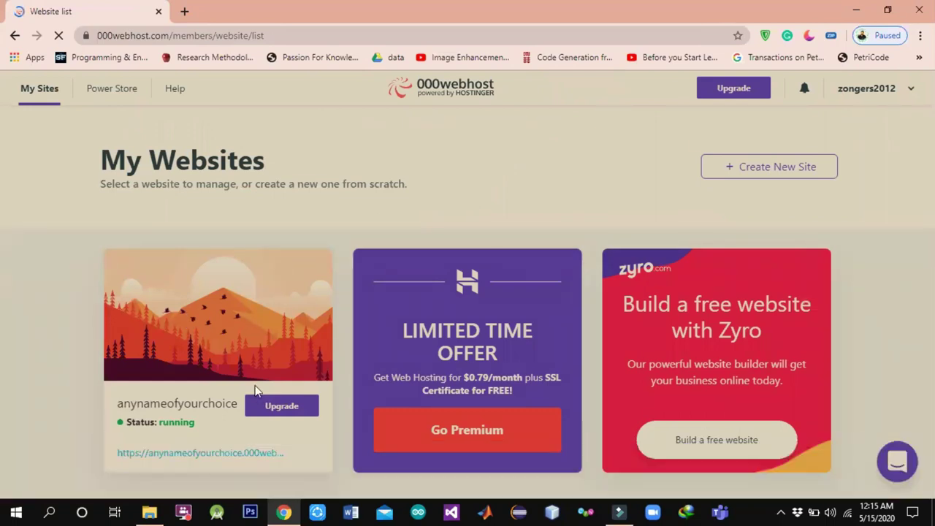
left_click(208, 451)
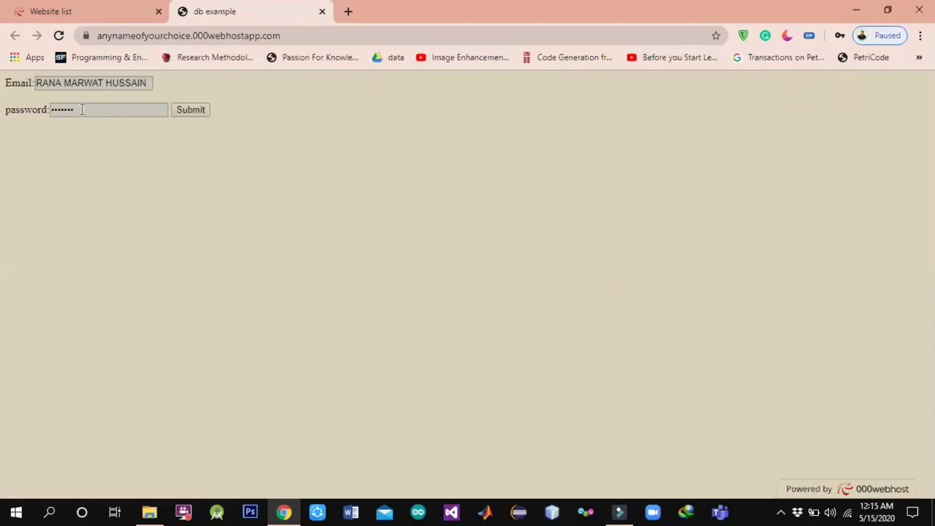
left_click(85, 9)
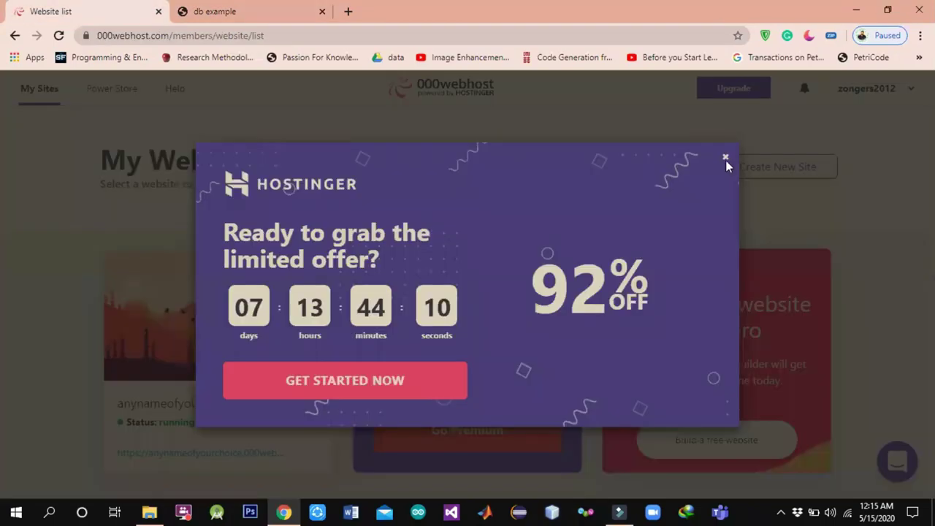
left_click(726, 161)
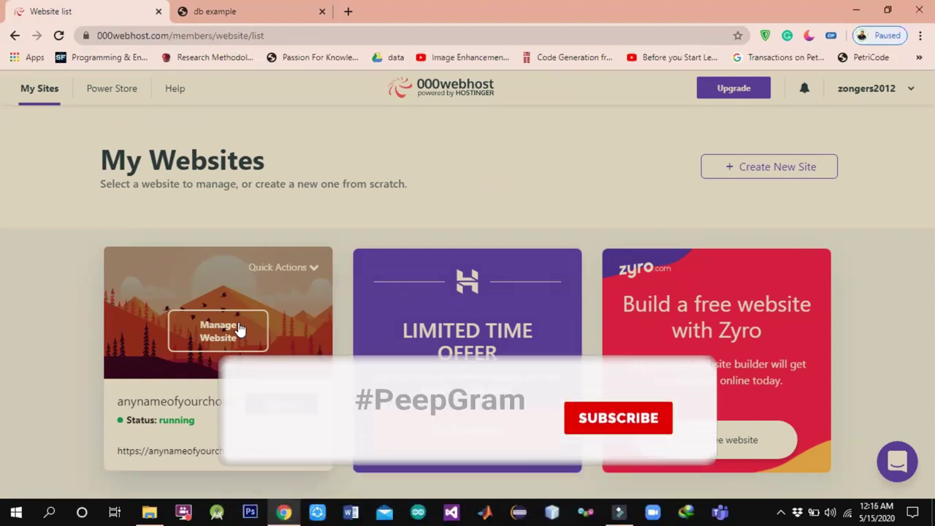
left_click(238, 323)
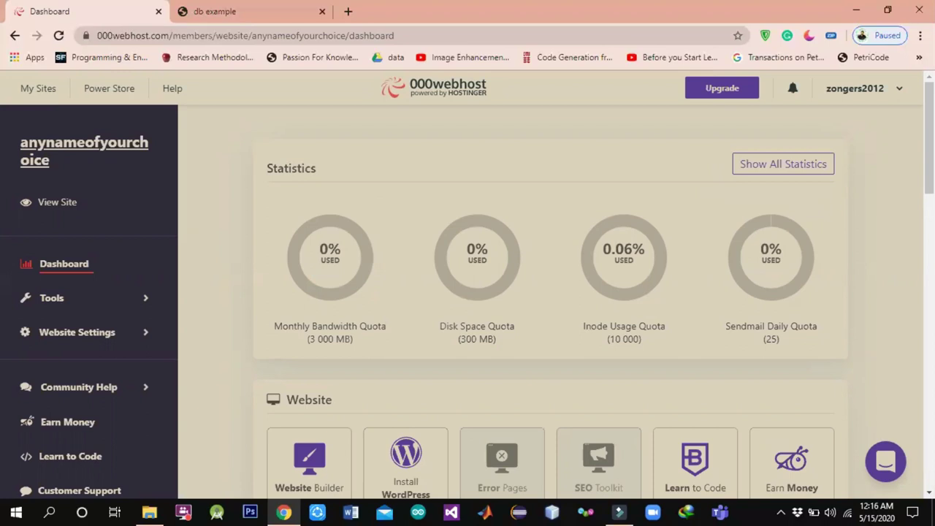
- Scroll the site dashboard and check the live site's Email/password form tab
scroll(550, 293, "down", 3)
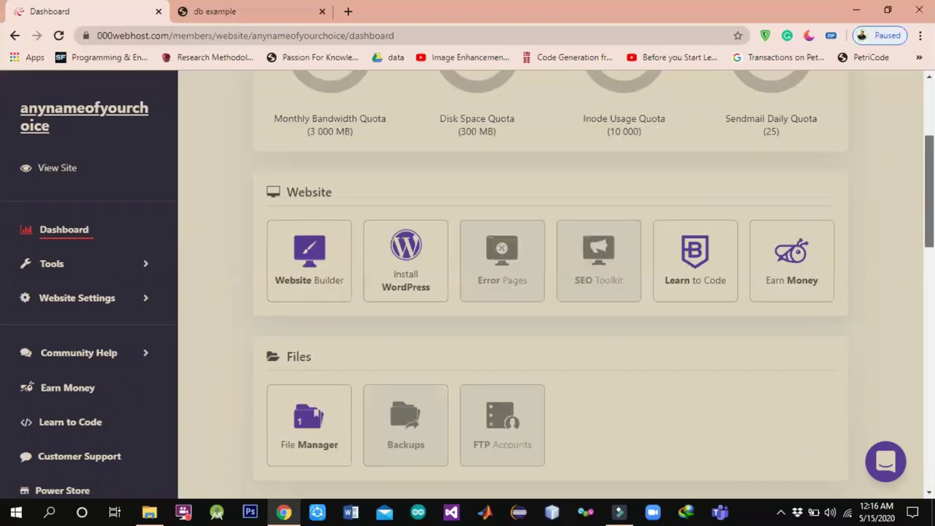
scroll(466, 188, "down", 1)
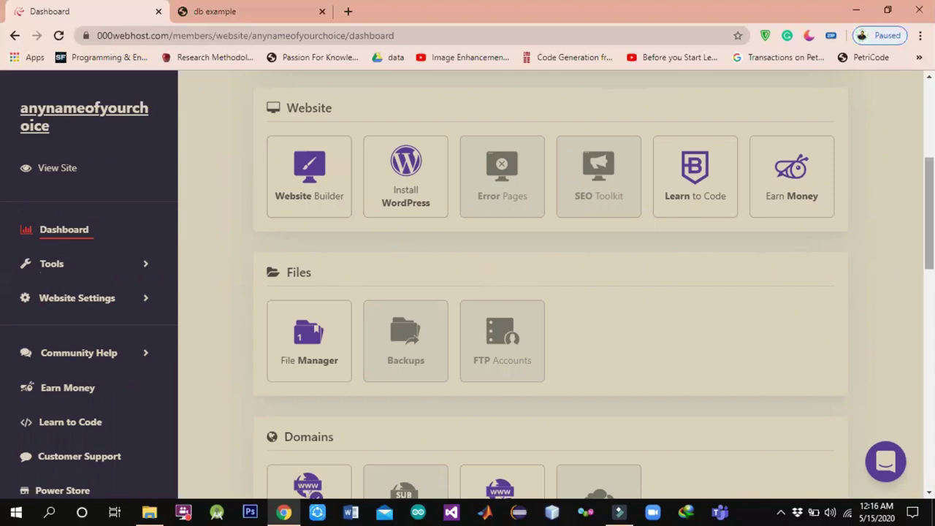
scroll(536, 138, "down", 4)
scroll(536, 138, "up", 1)
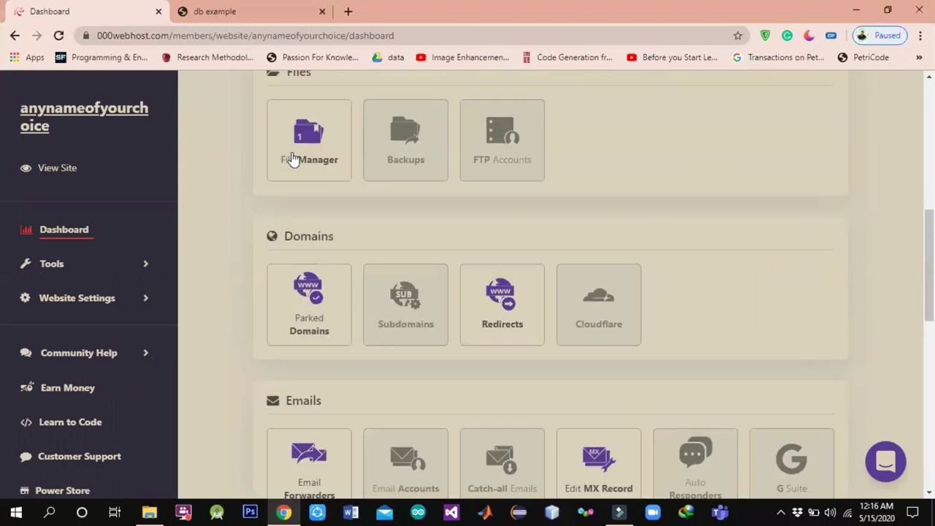
left_click(253, 9)
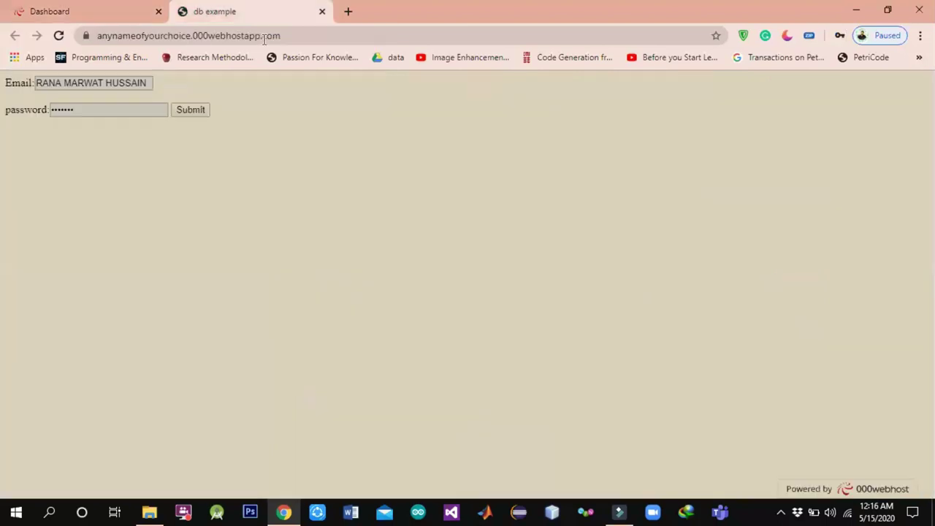
left_click(104, 7)
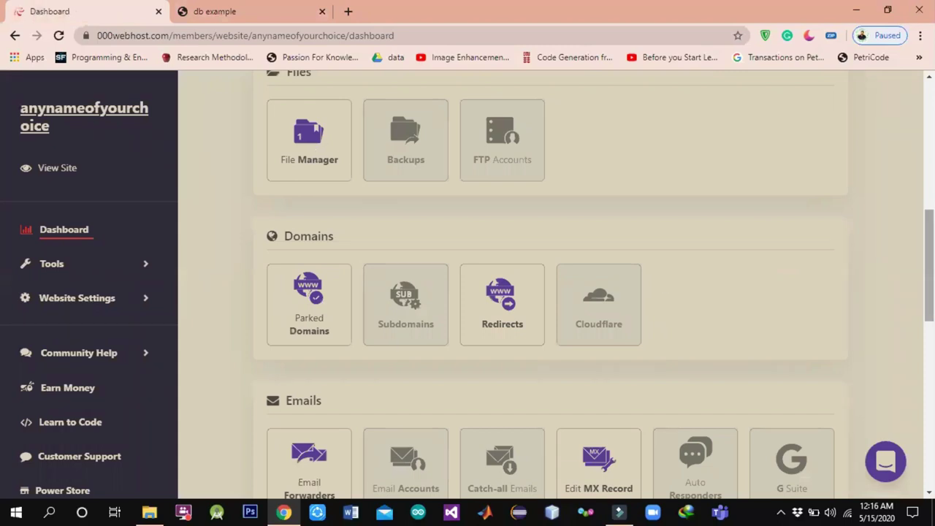
- Scroll down to the Files section and open the File Manager tile
scroll(929, 263, "down", 4)
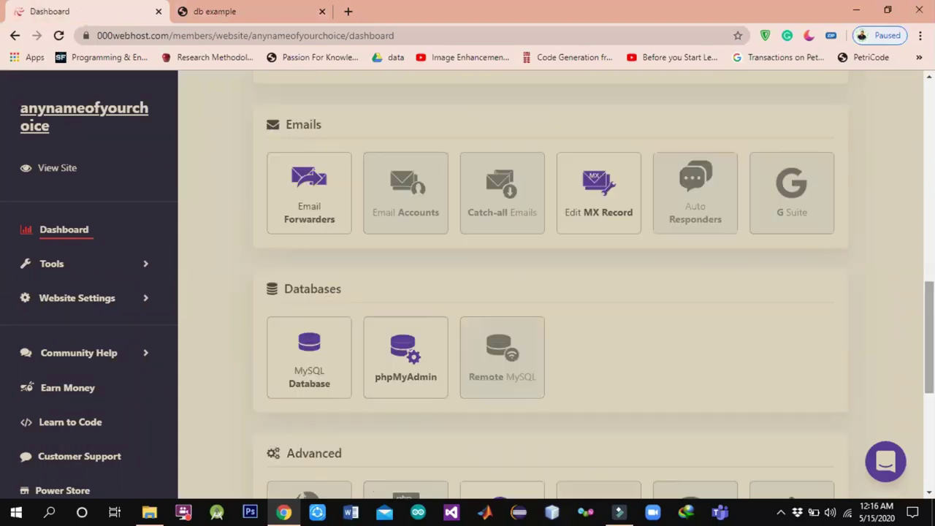
scroll(551, 292, "down", 5)
scroll(551, 282, "down", 1)
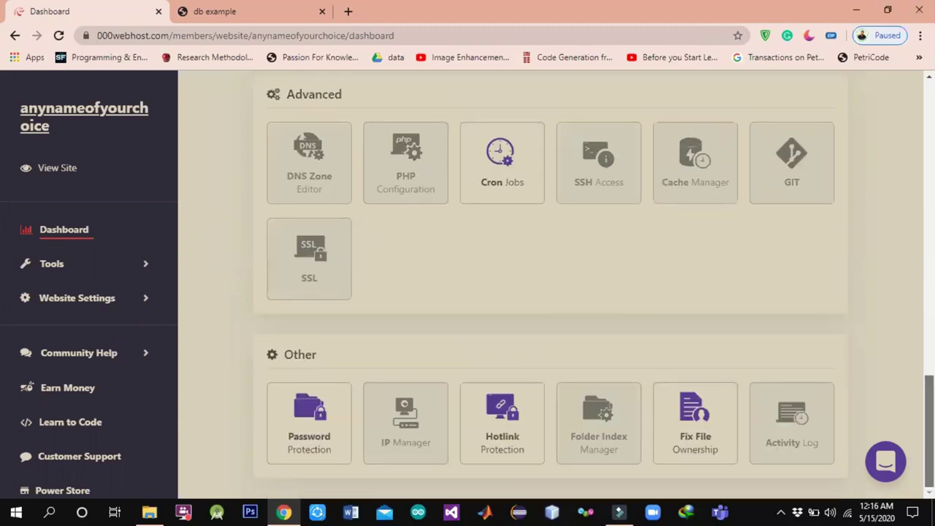
scroll(551, 292, "up", 5)
scroll(551, 293, "up", 6)
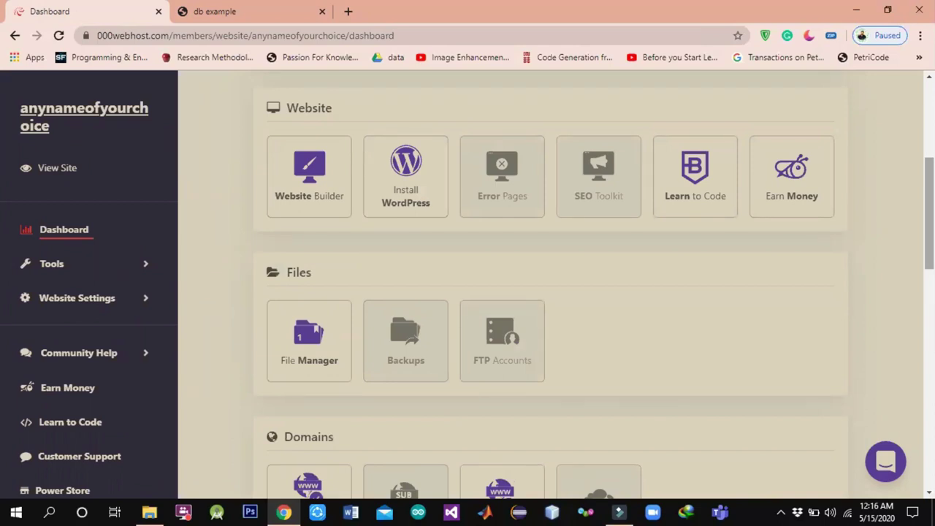
scroll(551, 285, "down", 1)
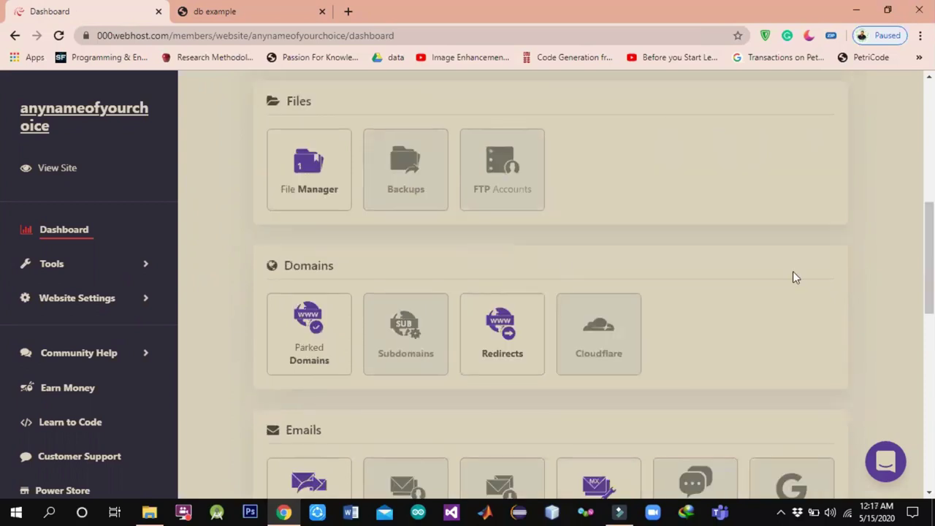
scroll(550, 285, "down", 3)
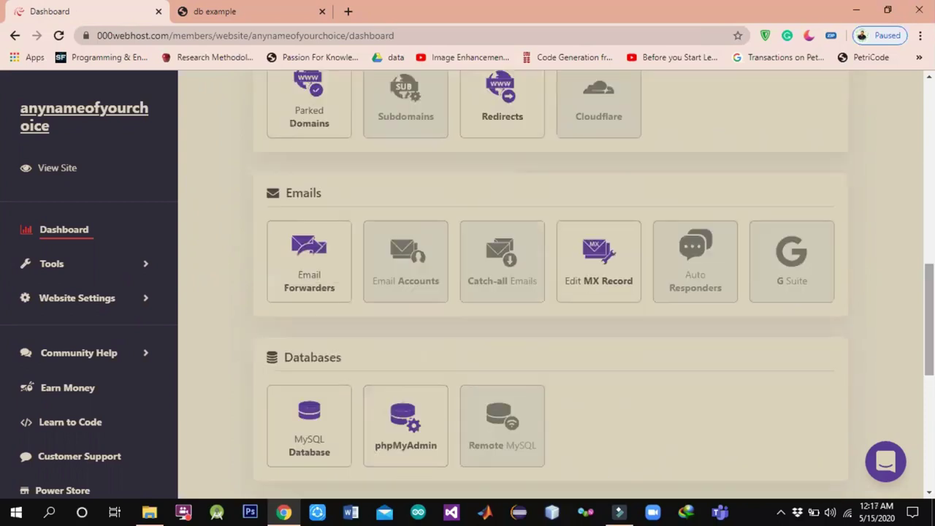
scroll(550, 285, "up", 4)
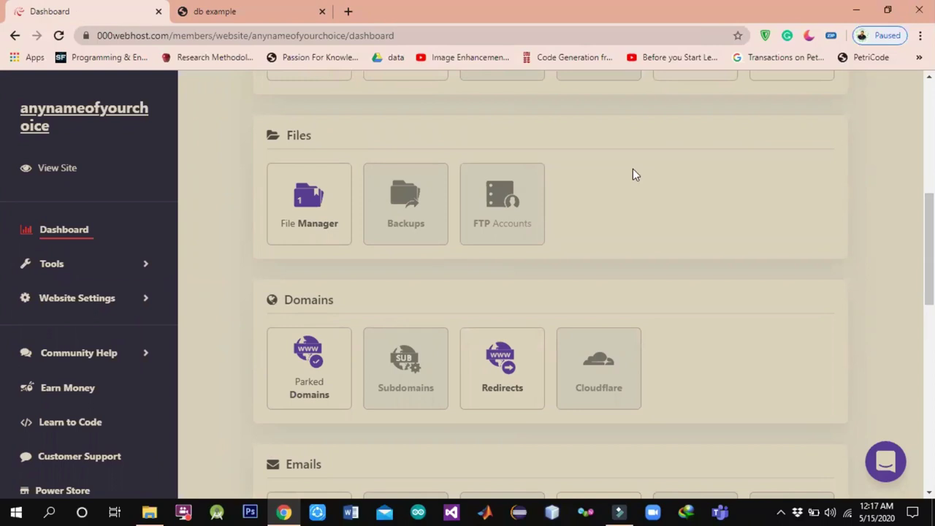
left_click(314, 193)
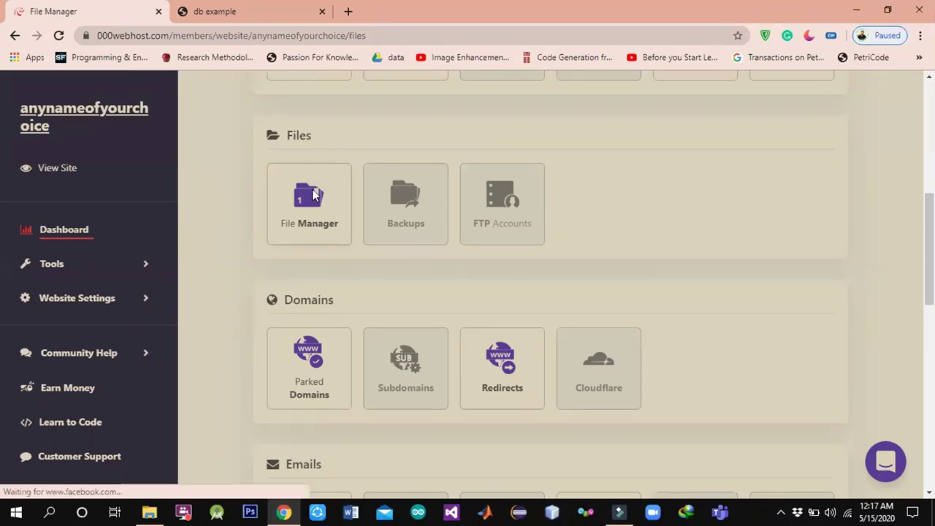
- Launch the file manager in a new tab and open the public_html folder
left_click(539, 319)
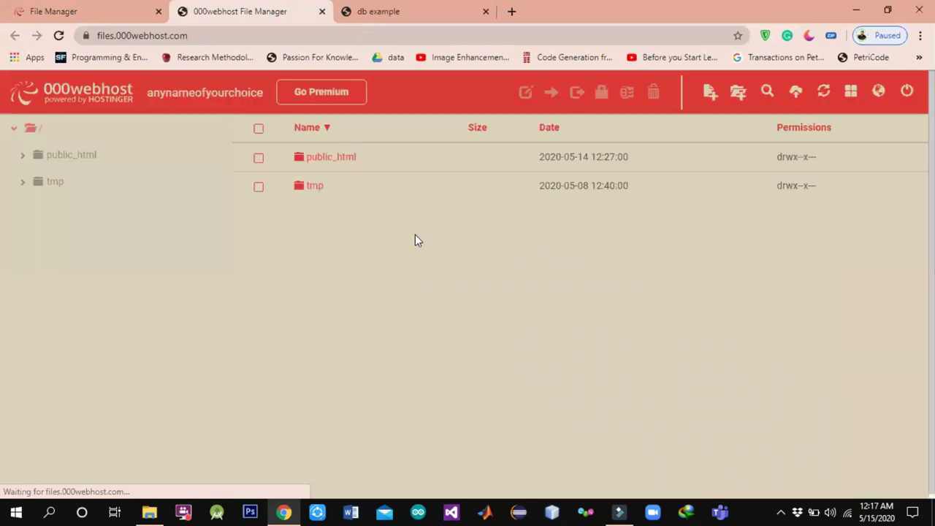
double_click(330, 158)
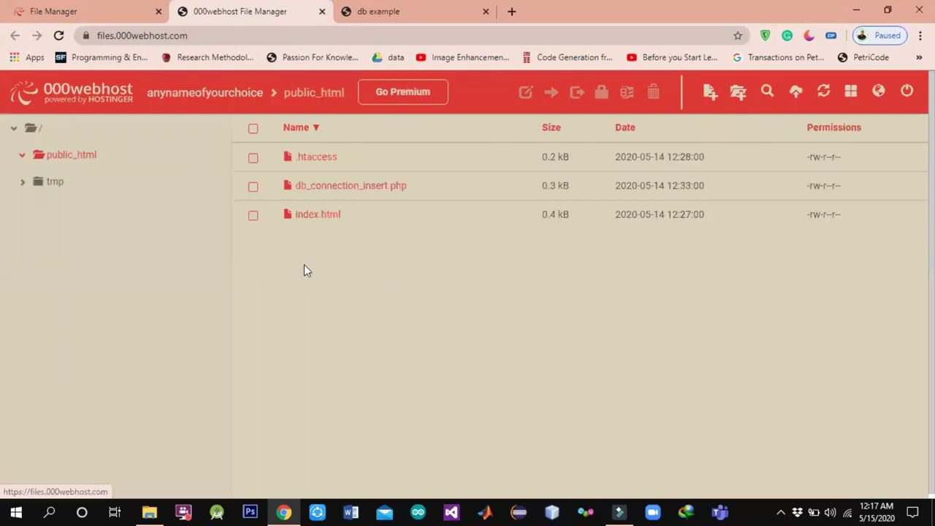
- Open db_connection_insert.php in the editor, save and close it, and return to the first tab
left_click(343, 186)
double_click(343, 185)
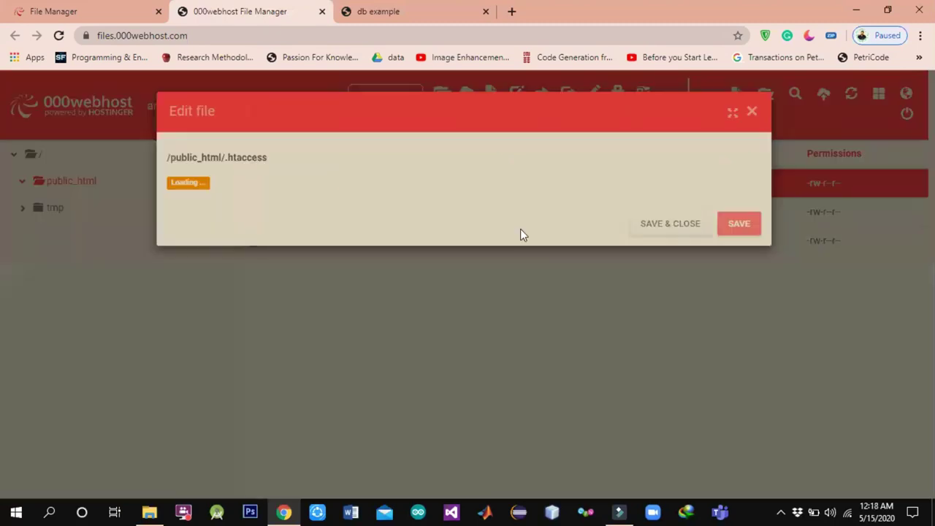
left_click(752, 114)
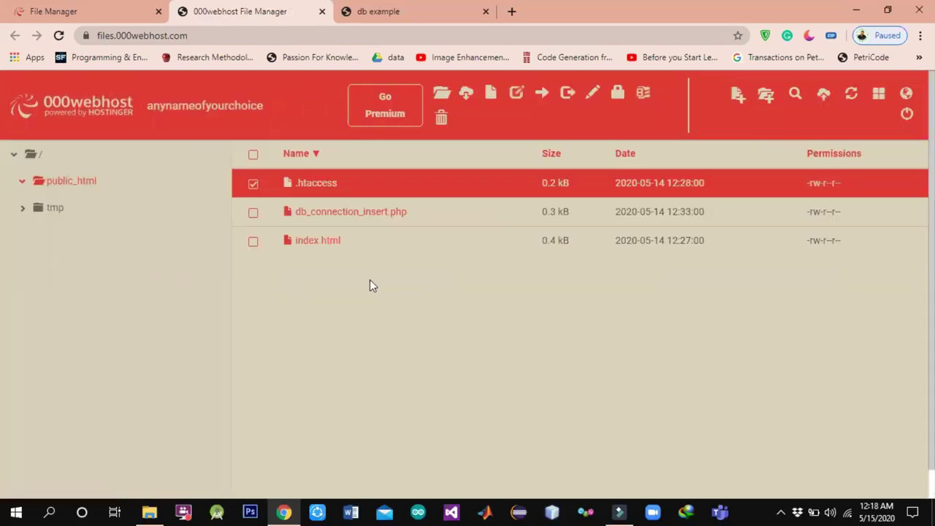
double_click(334, 223)
double_click(334, 224)
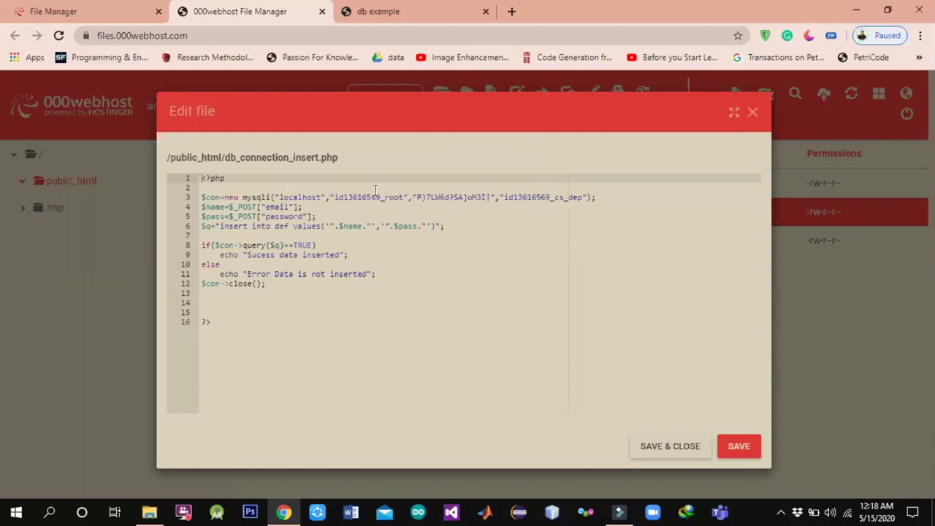
left_click(665, 446)
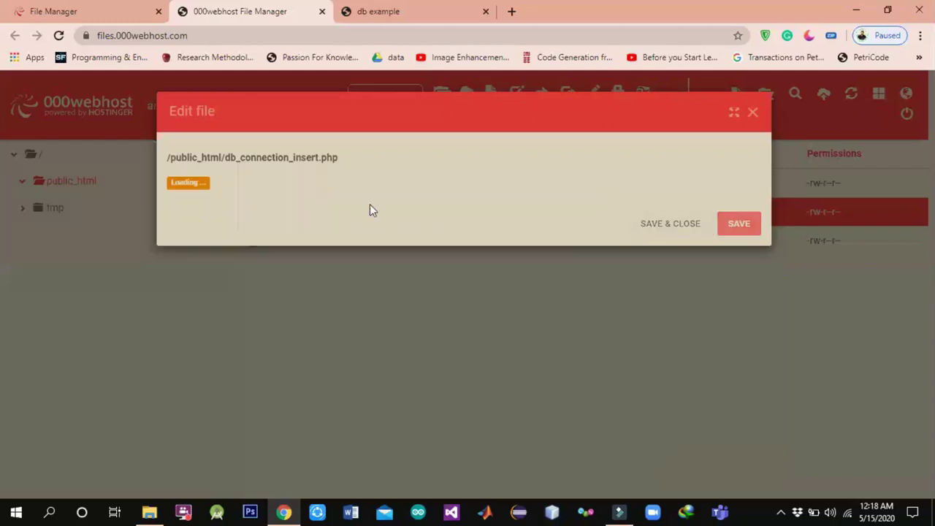
left_click(110, 6)
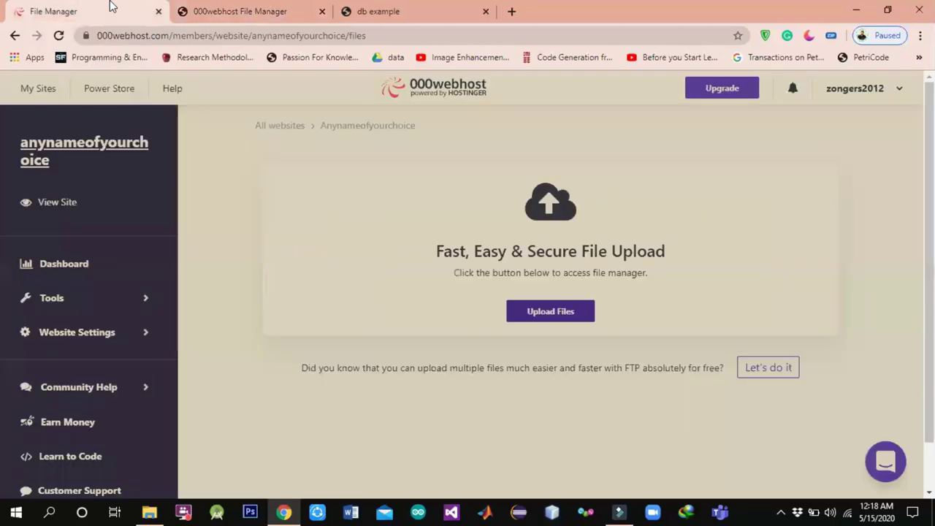
- From the site Dashboard, scroll to Databases and open the MySQL Database page
left_click(70, 265)
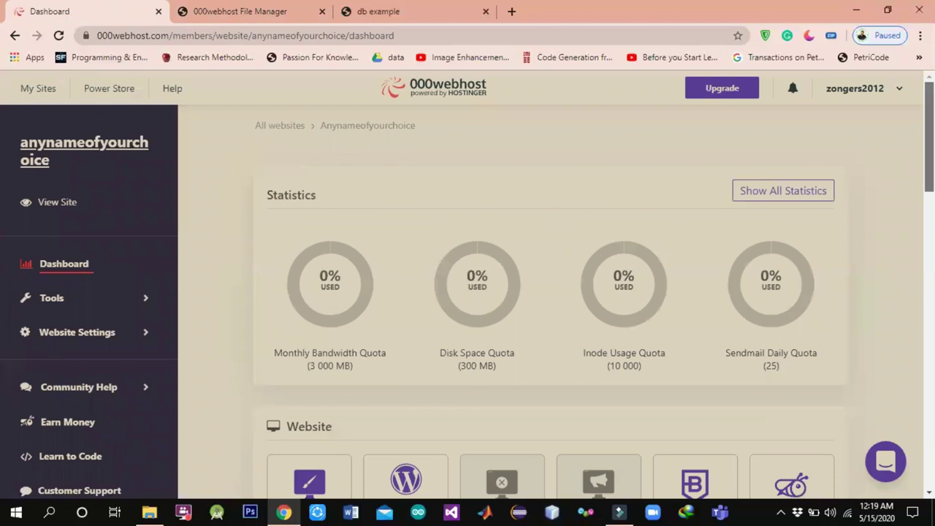
scroll(548, 293, "down", 8)
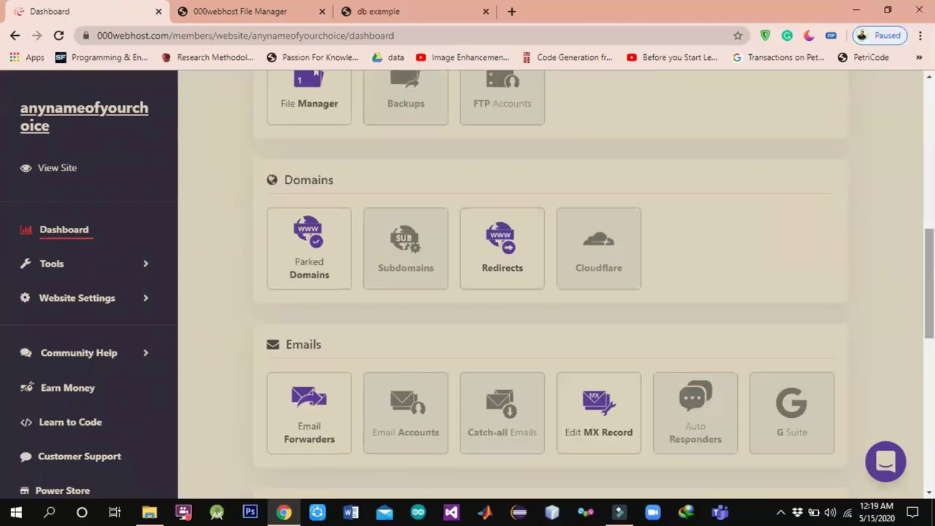
scroll(639, 242, "down", 5)
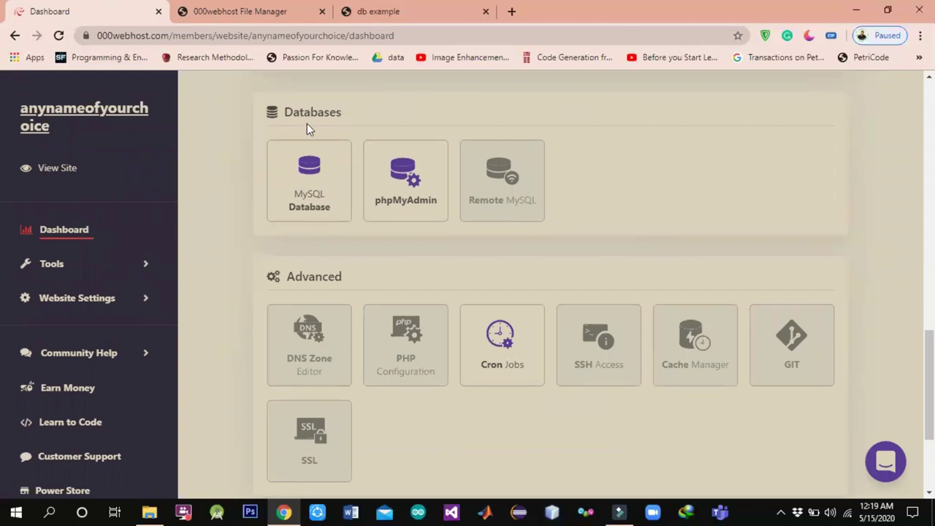
left_click(316, 182)
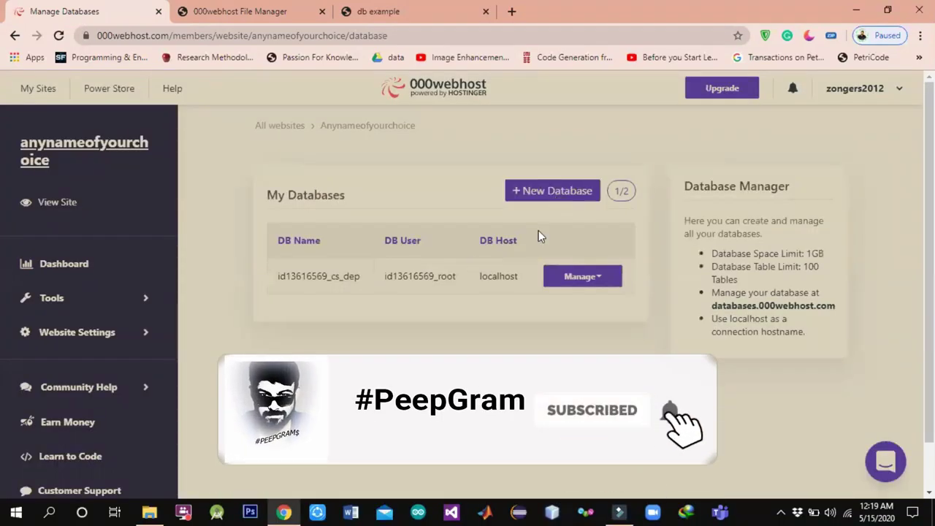
left_click(549, 203)
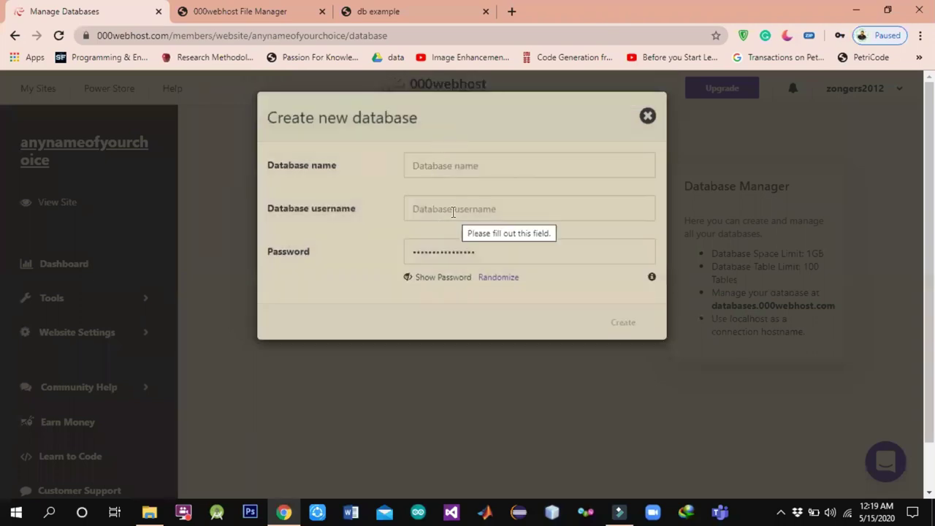
left_click(408, 278)
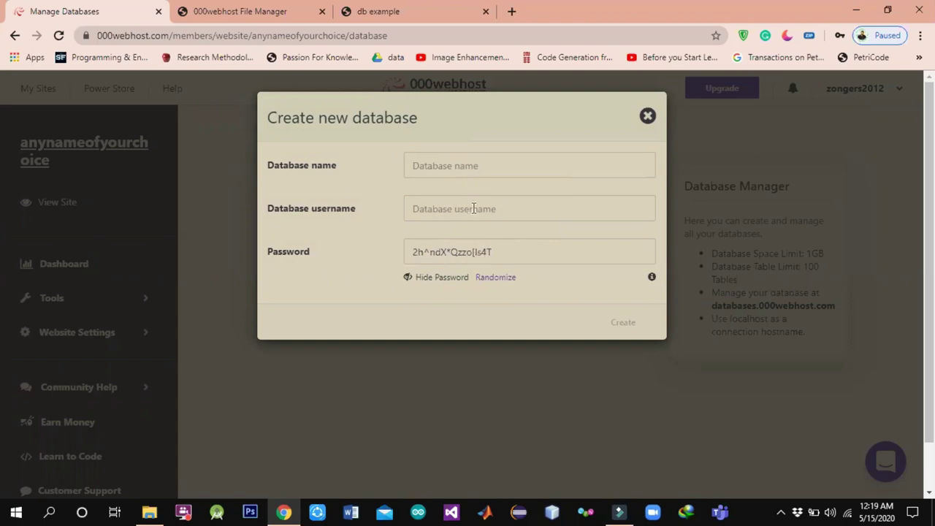
left_click(646, 117)
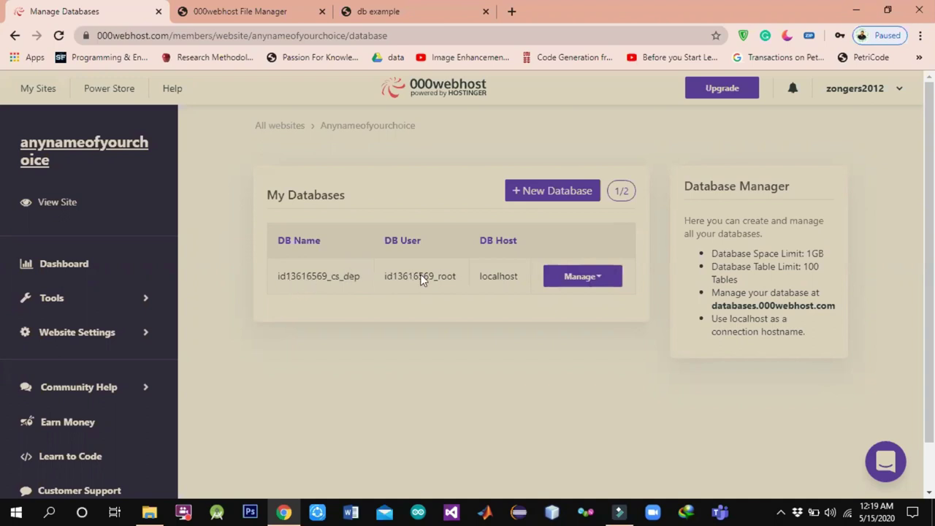
left_click(281, 14)
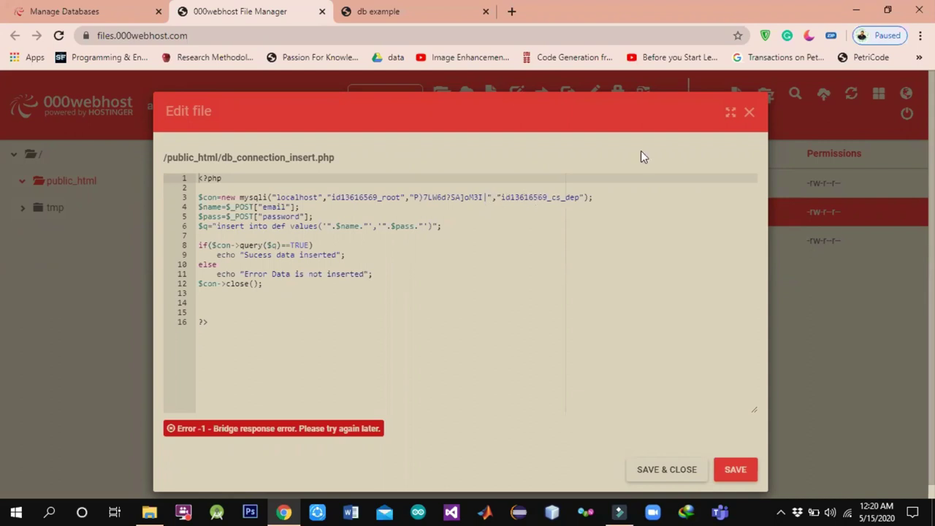
- Close the errored file editor and open phpMyAdmin for id13616569_cs_dep from Manage
left_click(749, 115)
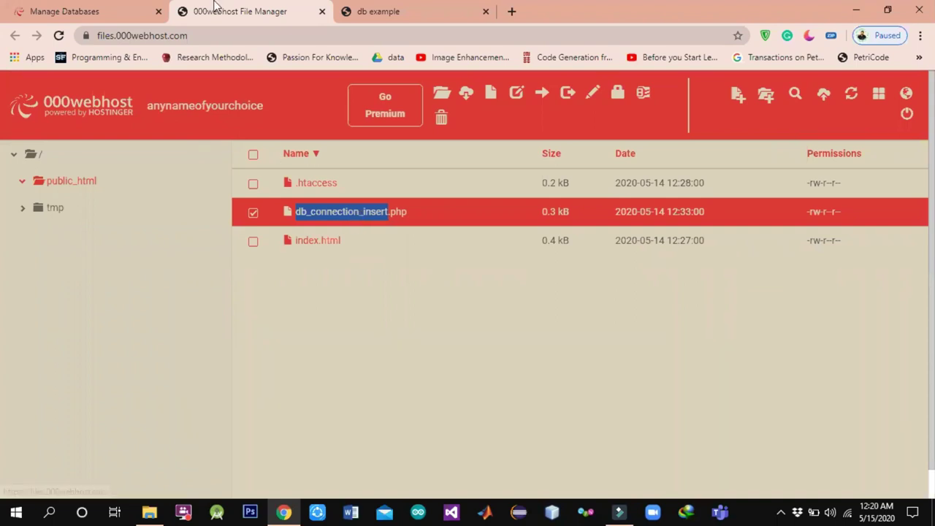
left_click(65, 10)
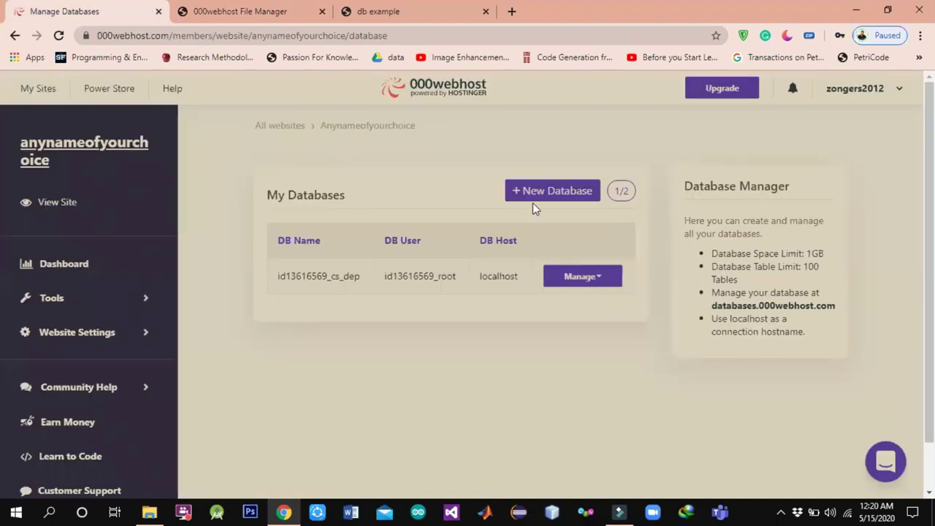
left_click(605, 277)
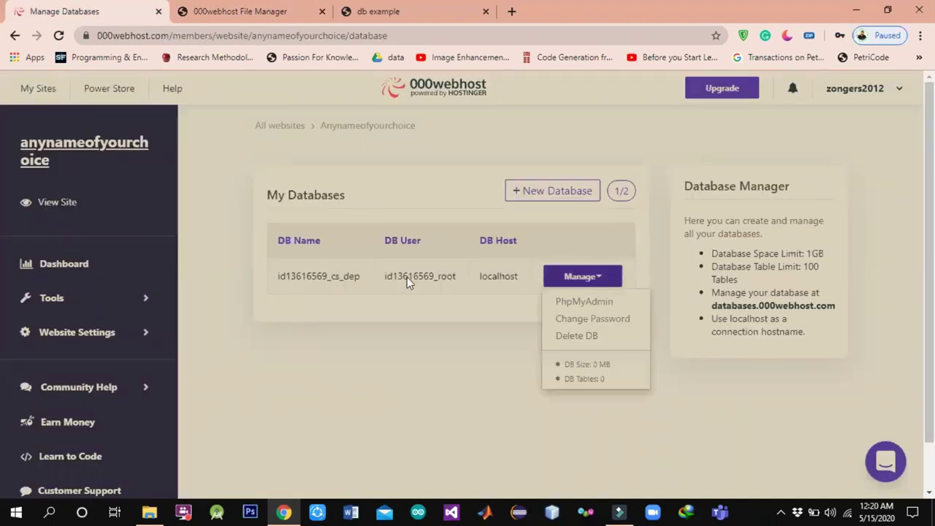
left_click(560, 302)
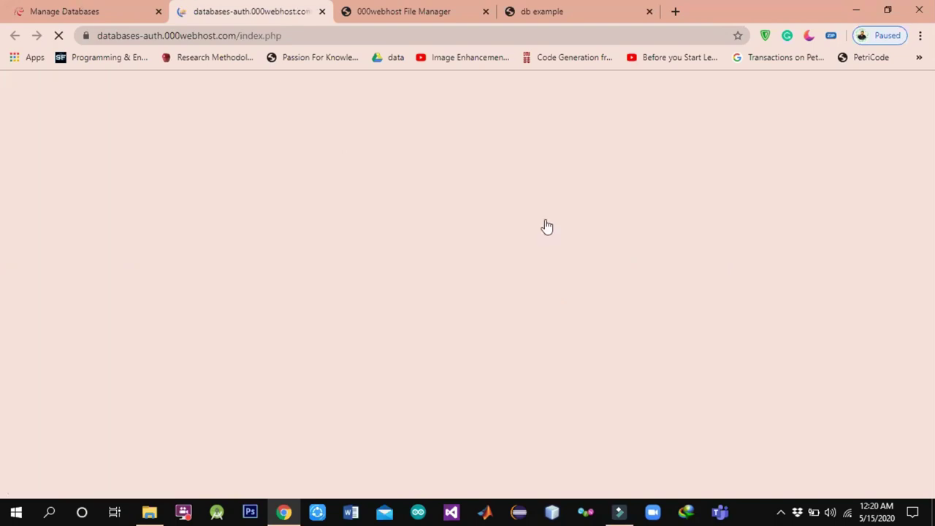
- Return to the Manage Databases tab, then switch over to the File Manager tab
key("ctrl+shift+Tab")
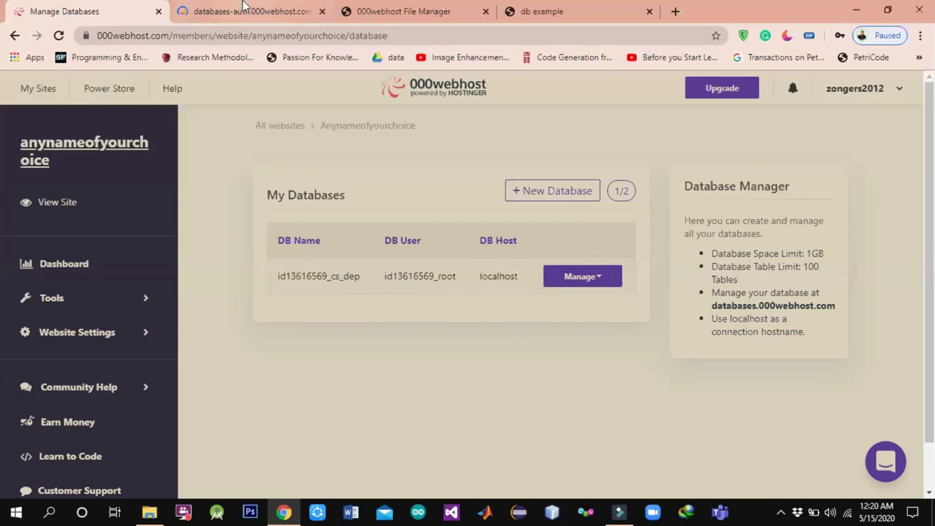
left_click(404, 11)
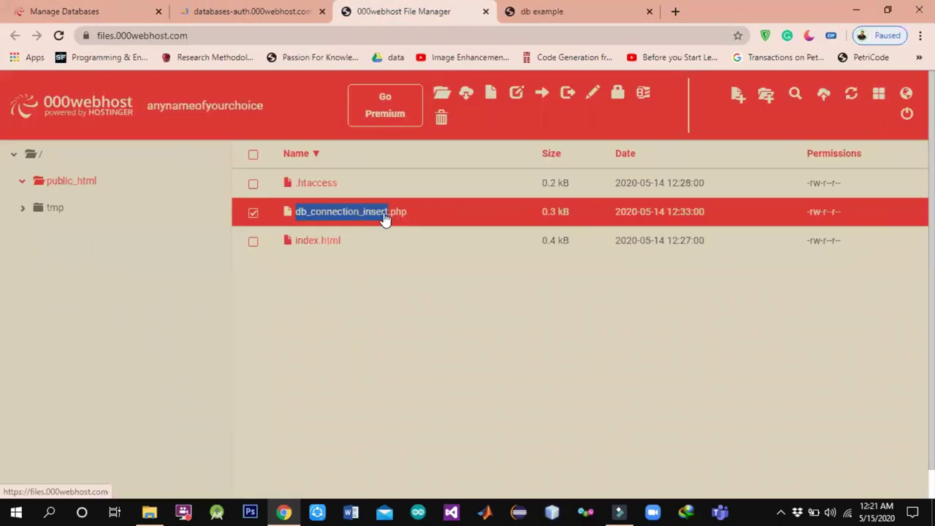
- Close the File Manager tab, load the site Dashboard, then switch to the phpMyAdmin tab
double_click(385, 217)
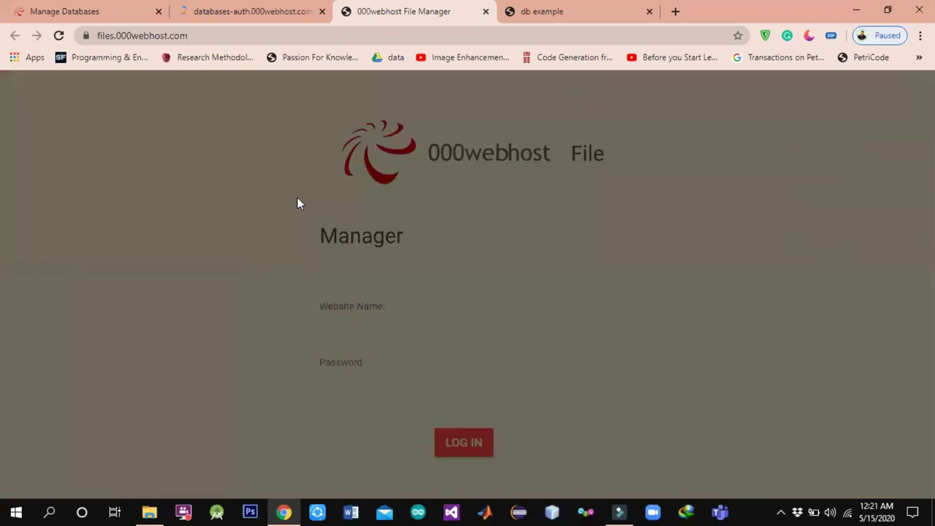
left_click(60, 36)
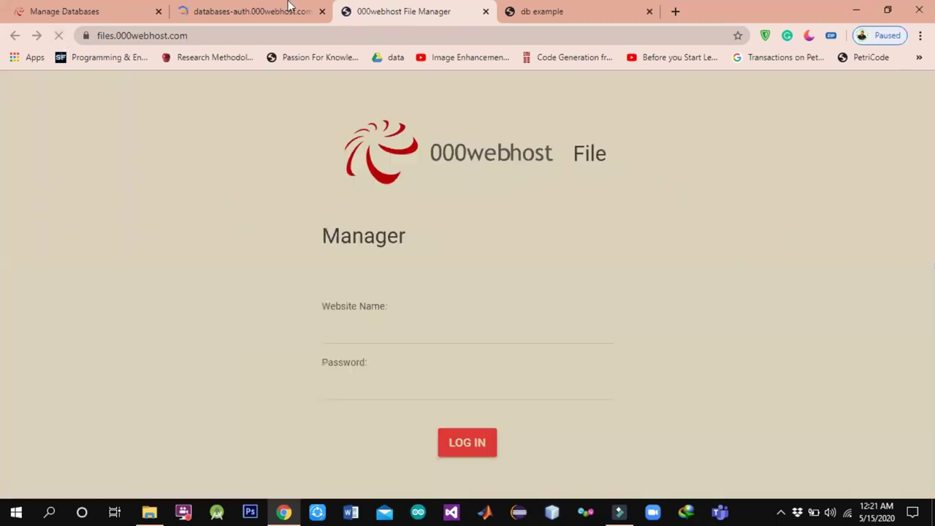
left_click(486, 13)
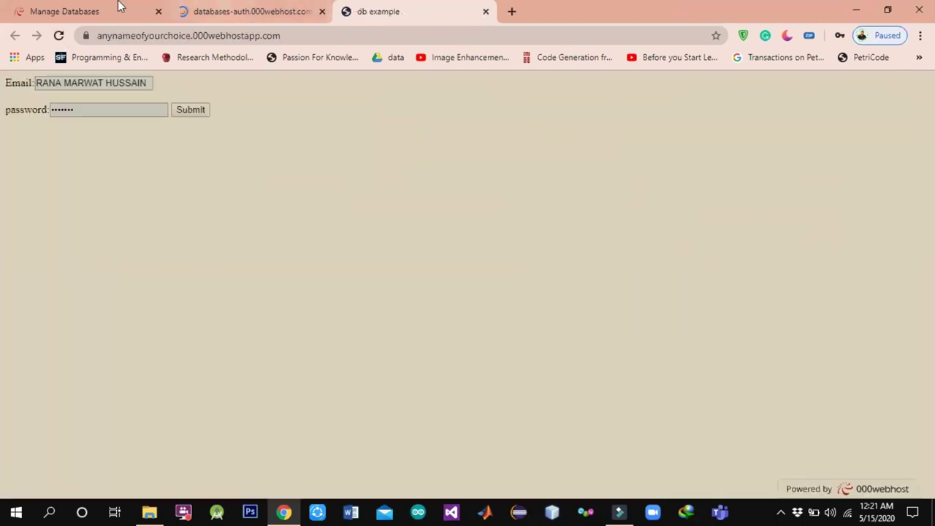
left_click(116, 9)
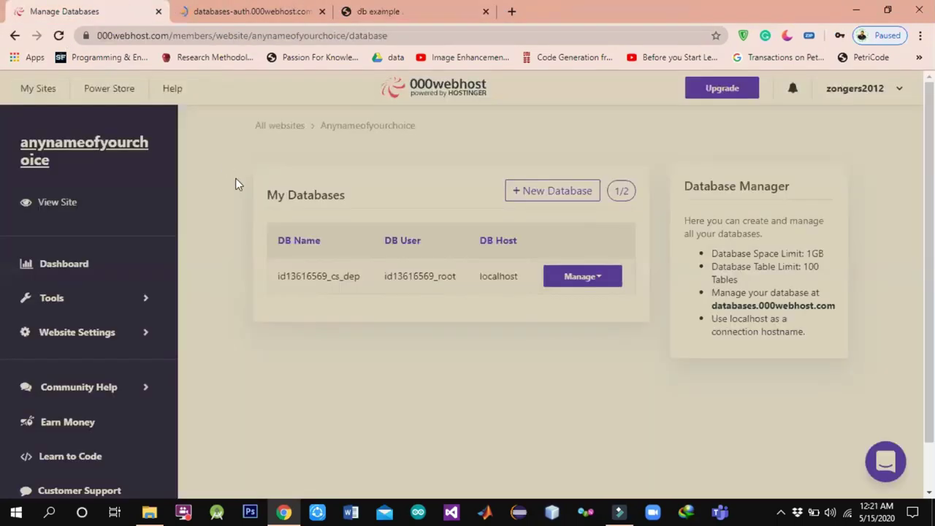
left_click(82, 265)
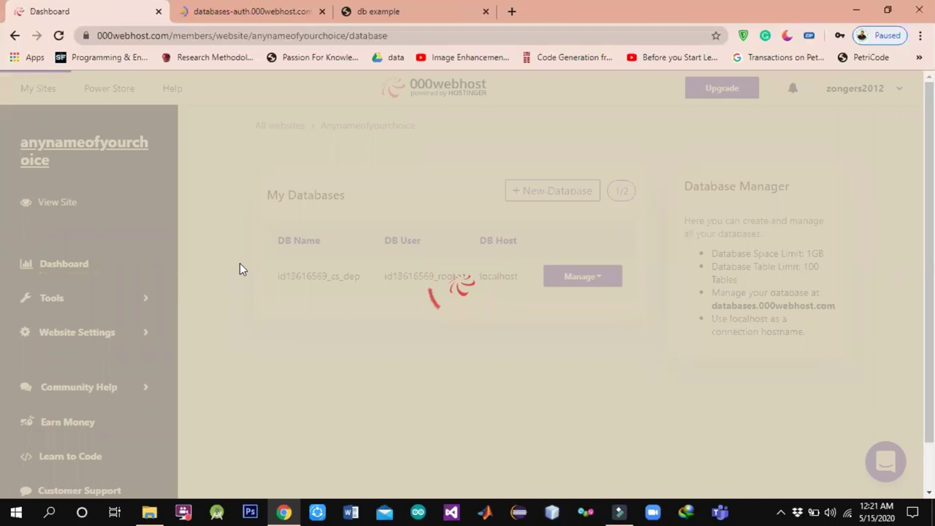
left_click(265, 6)
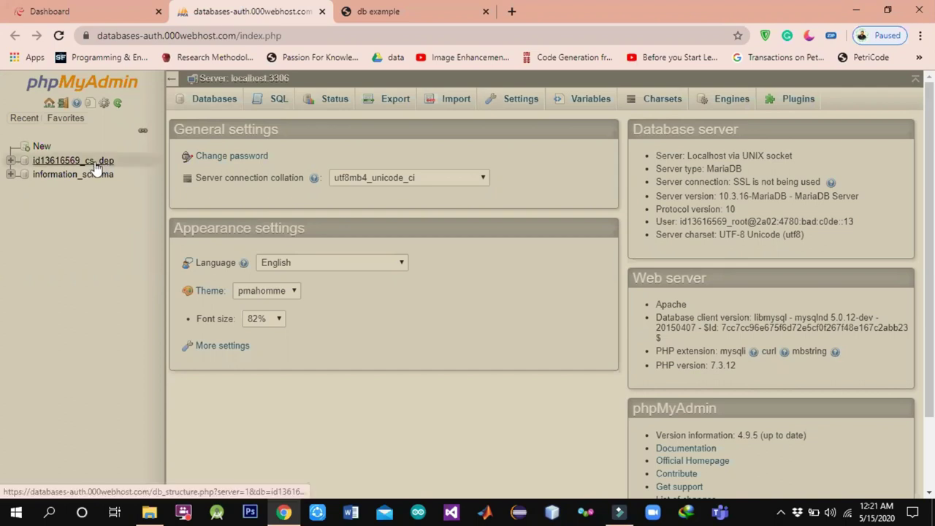
- Browse the def table in id13616569_cs_dep showing three rows, then return to the dashboard
left_click(73, 161)
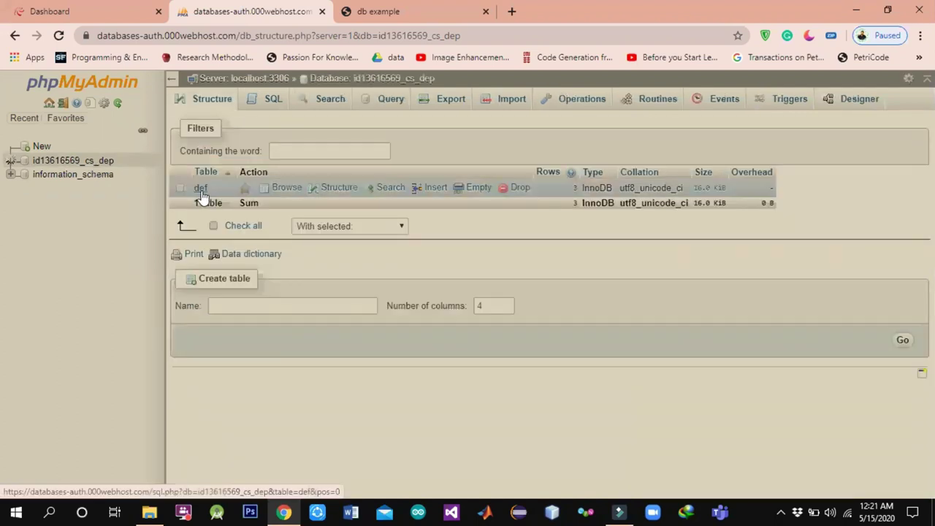
left_click(202, 193)
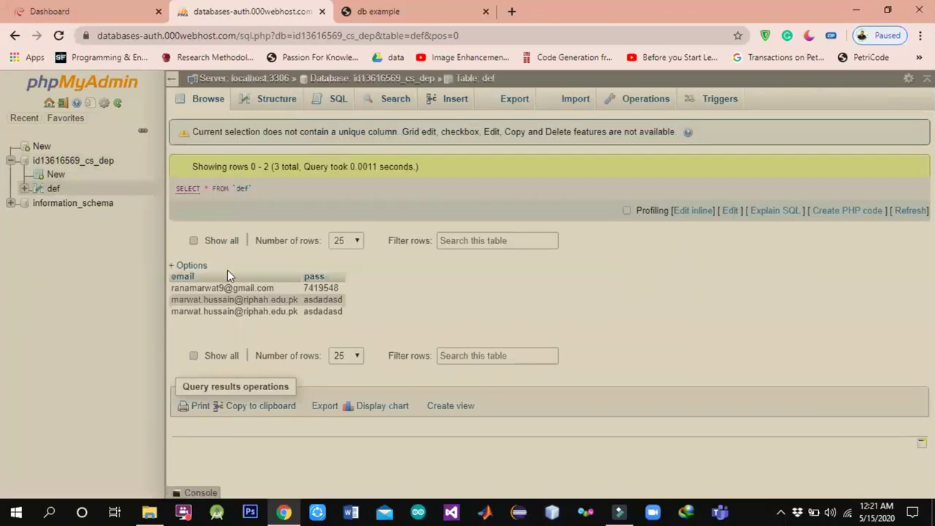
left_click(378, 12)
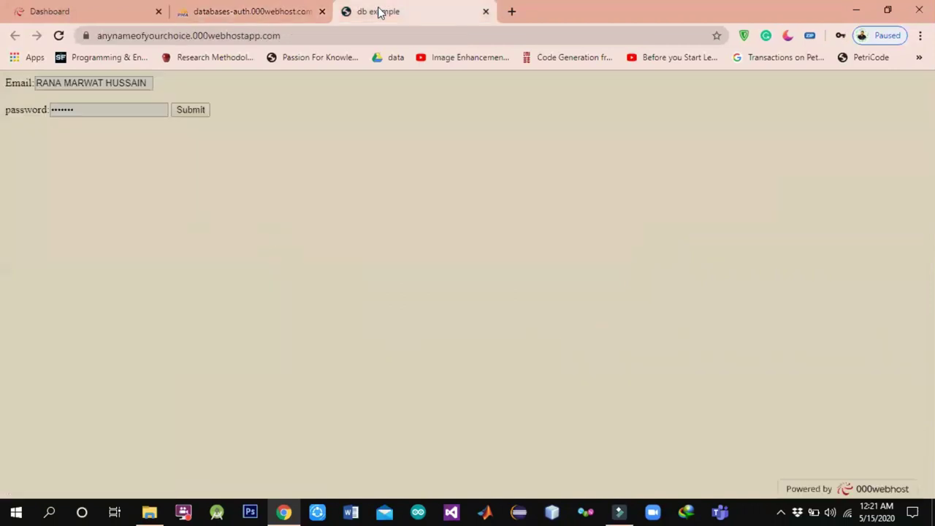
left_click(72, 16)
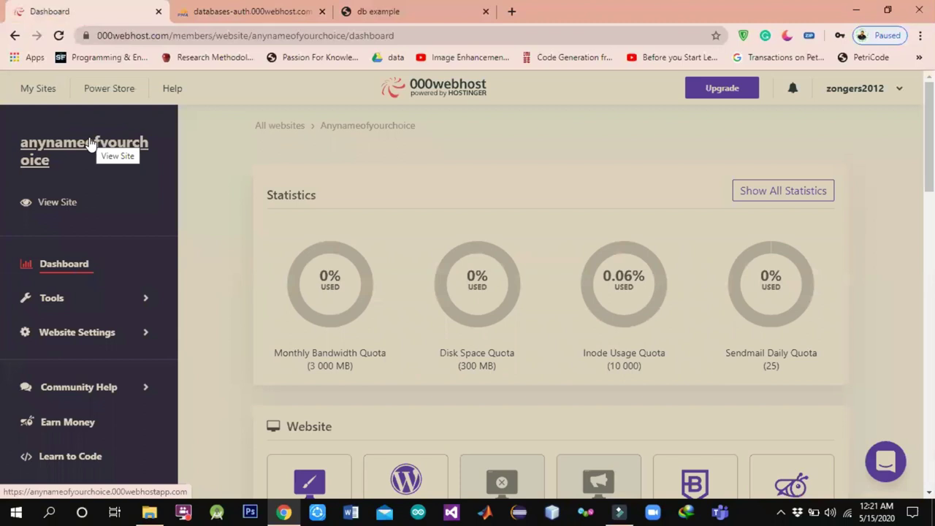
- Open the live site in a fresh tab and fill in the saved email address
left_click(91, 143)
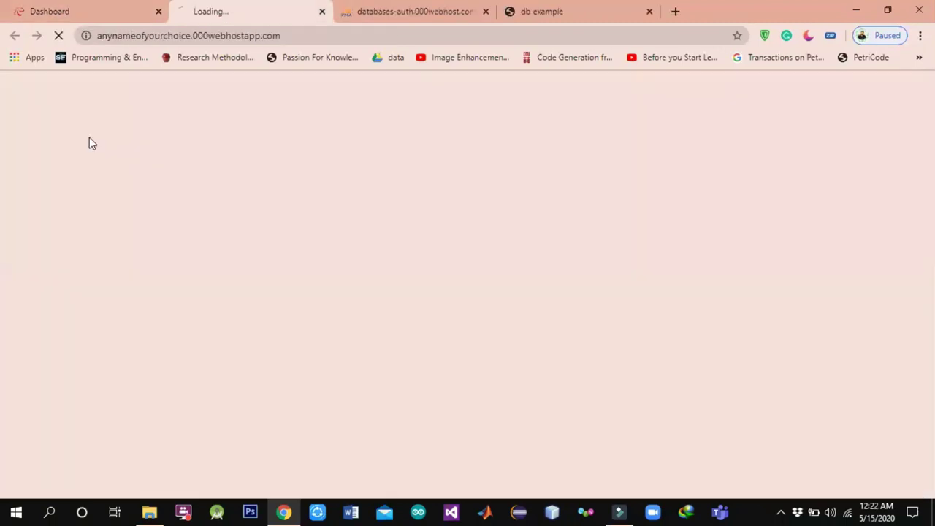
left_click(650, 12)
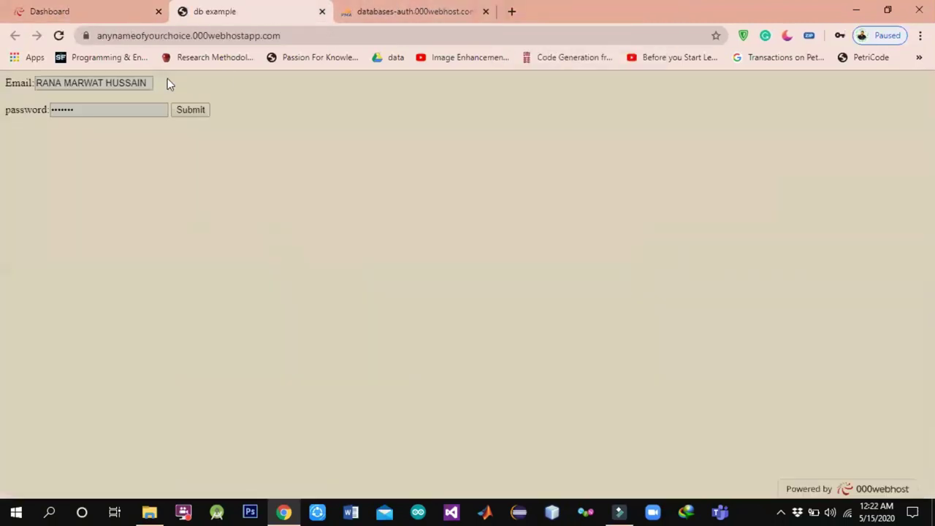
left_click(152, 82)
key("ctrl+a")
key("BackSpace")
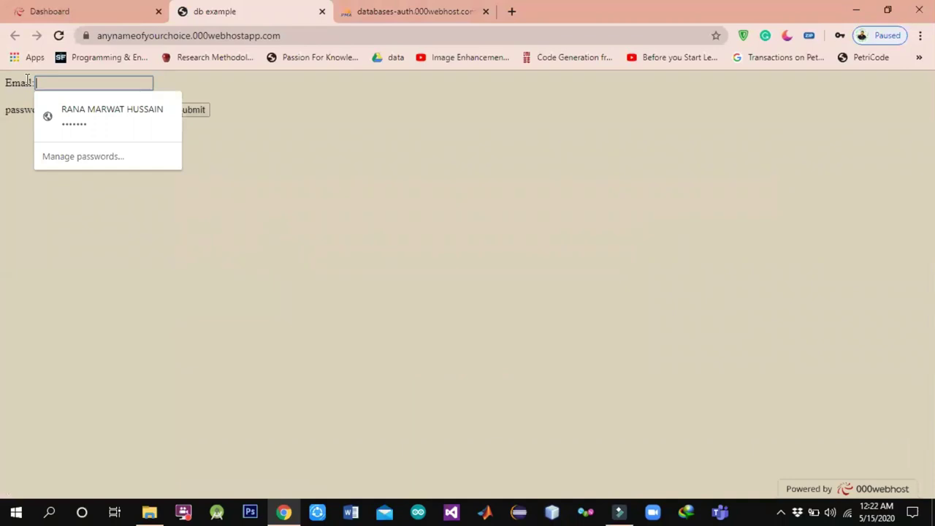
type("ranama")
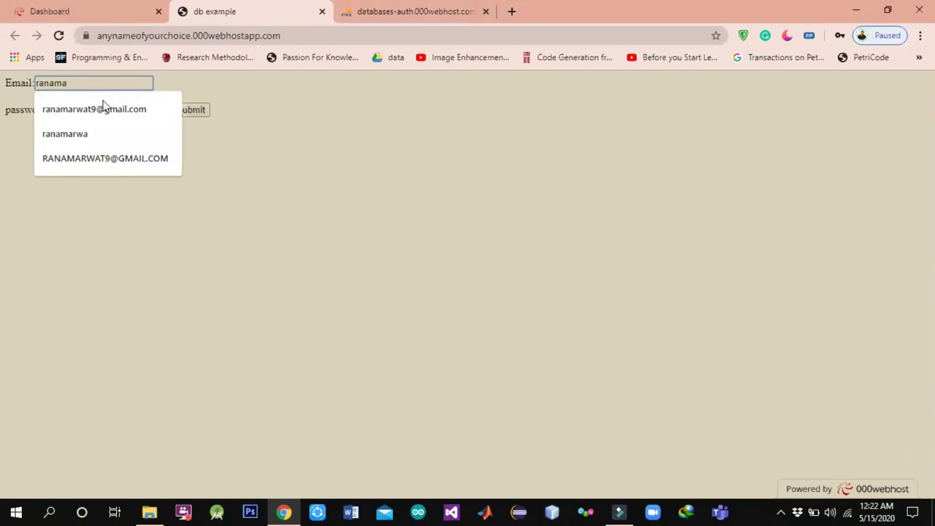
left_click(107, 108)
- Replace the password with a new one and submit the form to insert the row
left_click_drag(101, 113, 34, 110)
type("•••••••••")
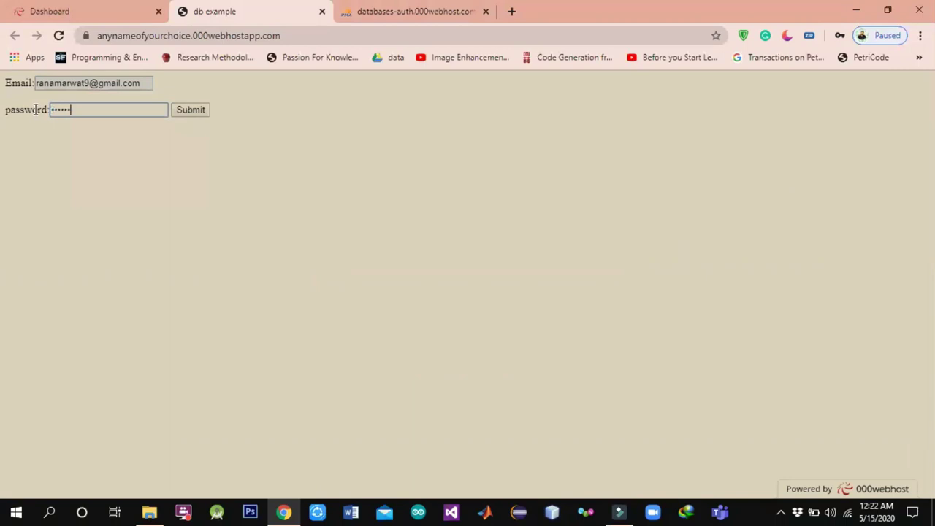
key("BackSpace")
key("BackSpace")
key("BackSpace")
key("BackSpace")
key("BackSpace")
key("BackSpace")
key("BackSpace")
key("BackSpace")
key("BackSpace")
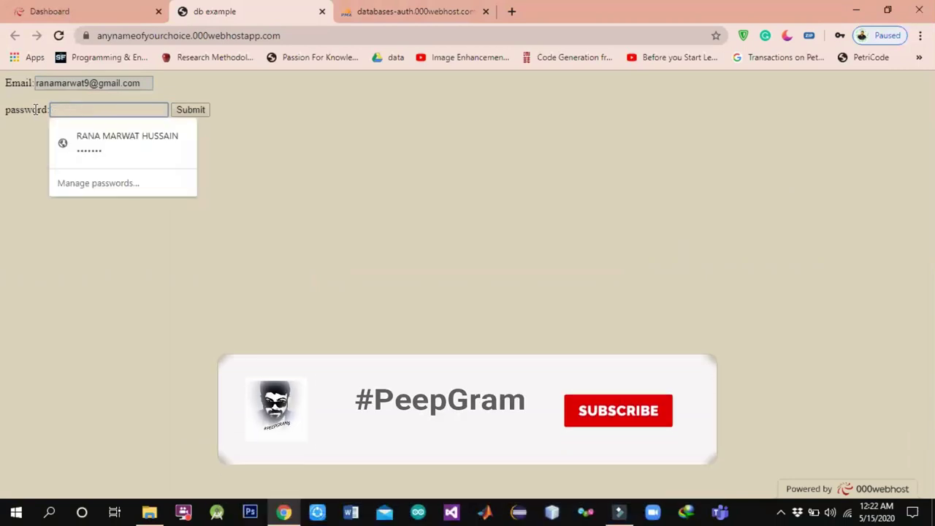
type("•••••••••")
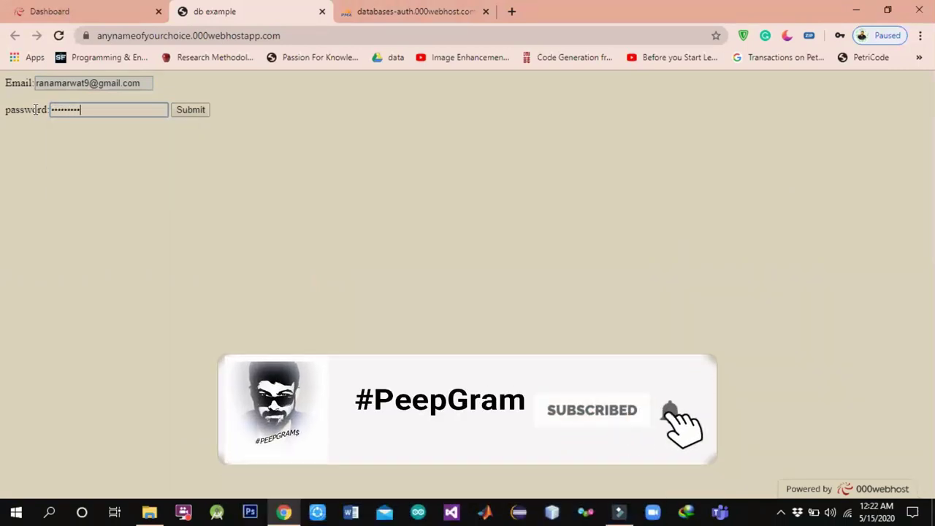
left_click(409, 11)
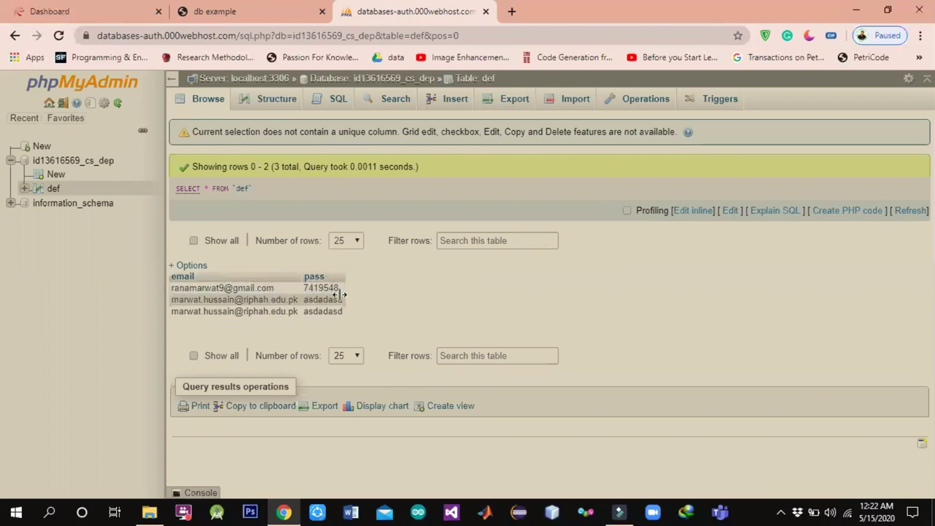
left_click(246, 11)
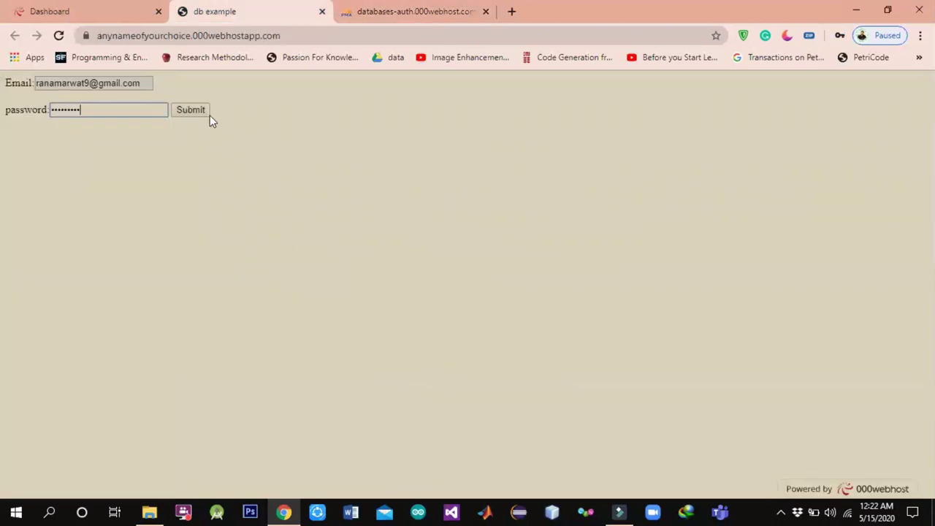
left_click(193, 111)
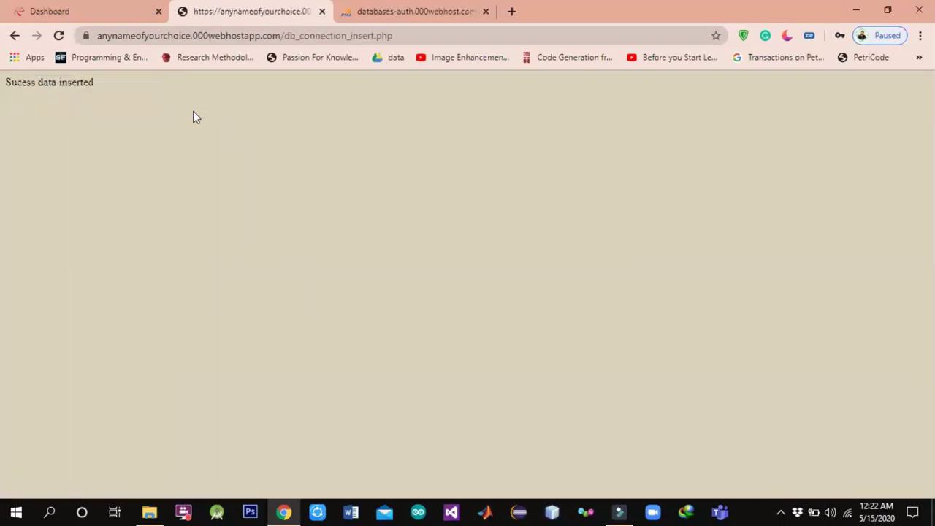
- Refresh the def table to confirm the fourth row, close phpMyAdmin, and select the site's base URL
left_click(392, 10)
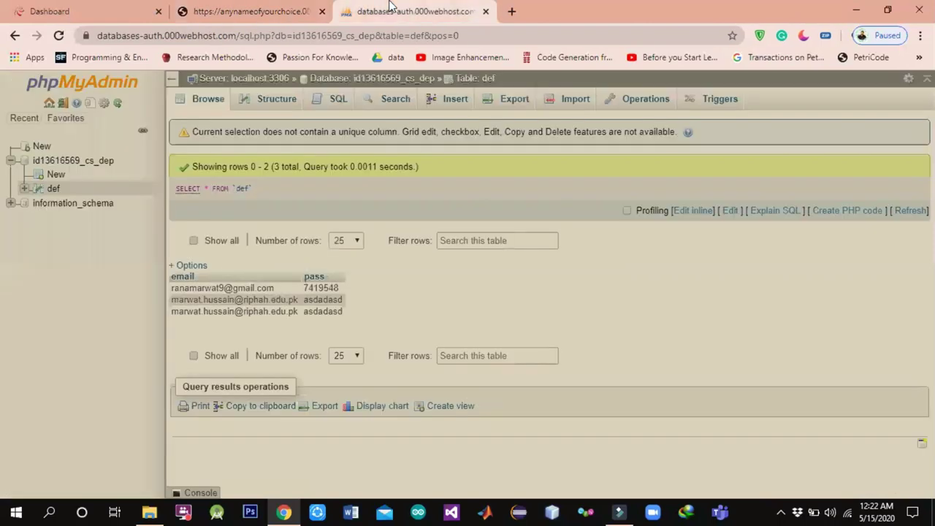
left_click(200, 109)
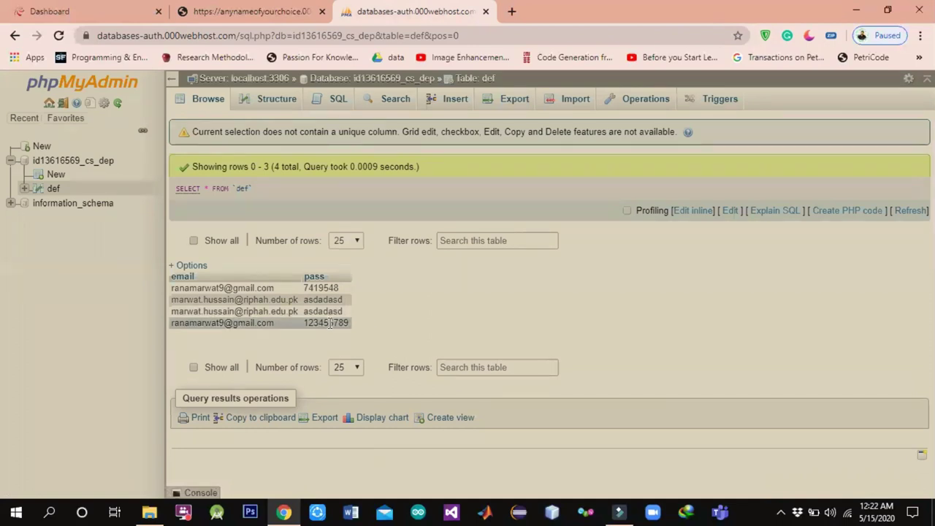
left_click(486, 12)
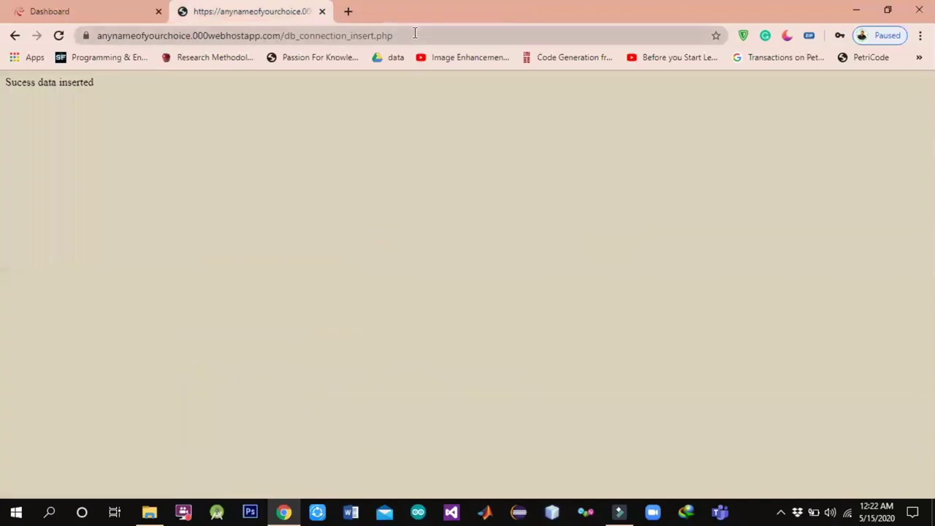
left_click_drag(100, 38, 282, 42)
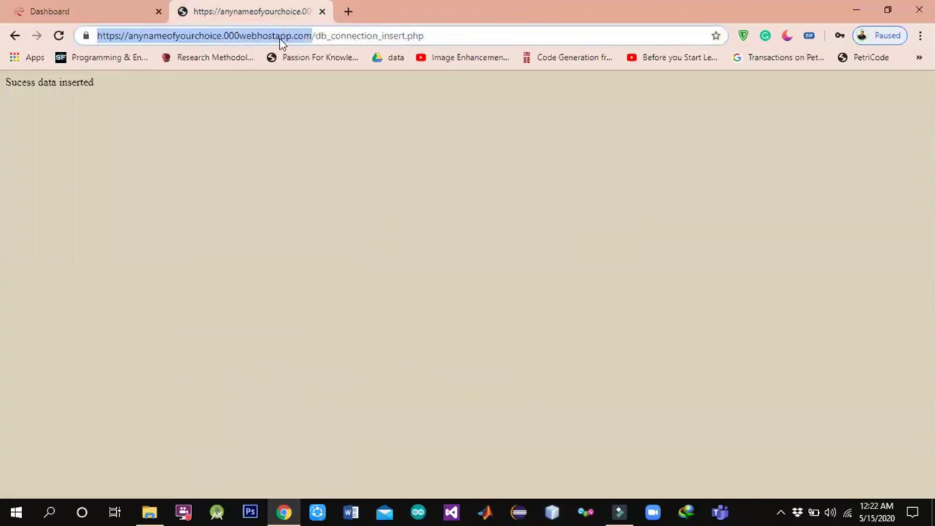